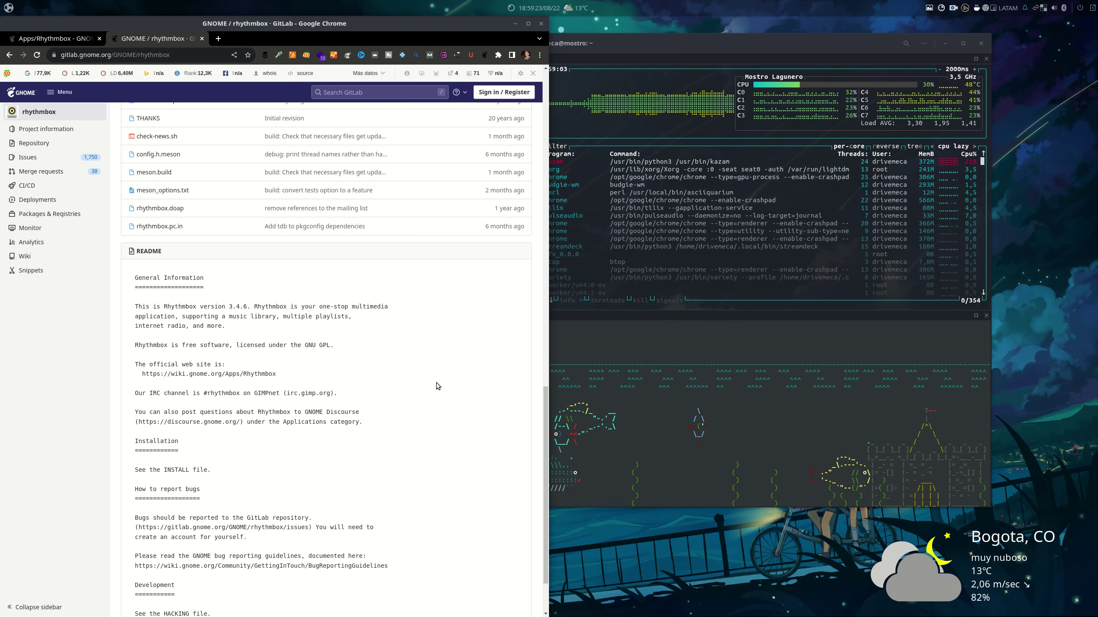
# - Minimize the terminal window and launch the software store by searching the installed applications for "soft"
pyautogui.scroll(-2, 436, 382)
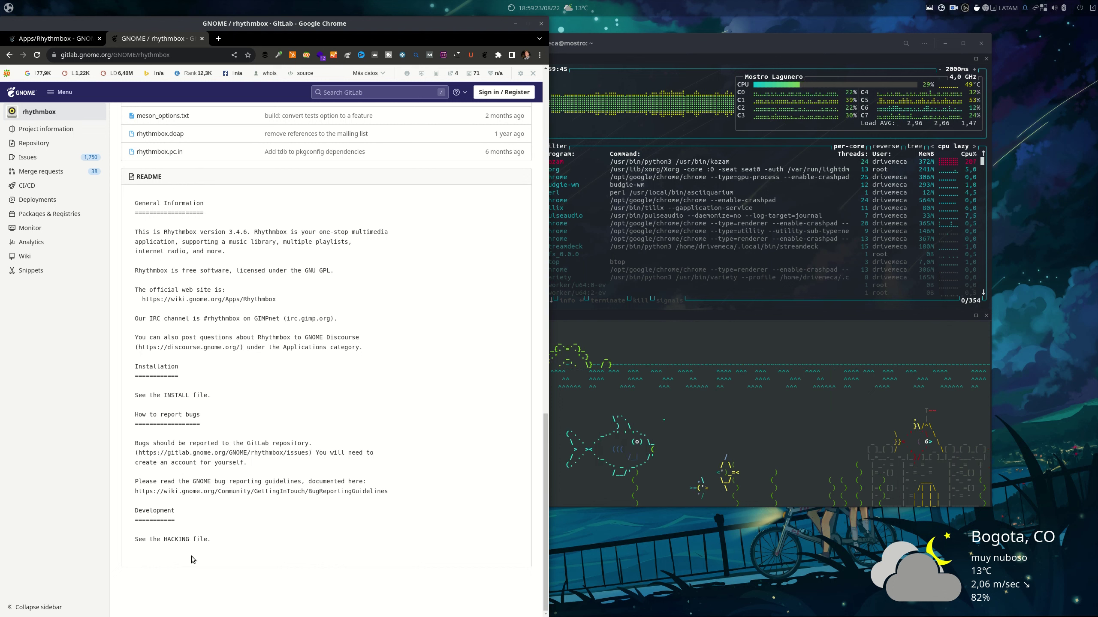
pyautogui.click(950, 41)
pyautogui.click(951, 41)
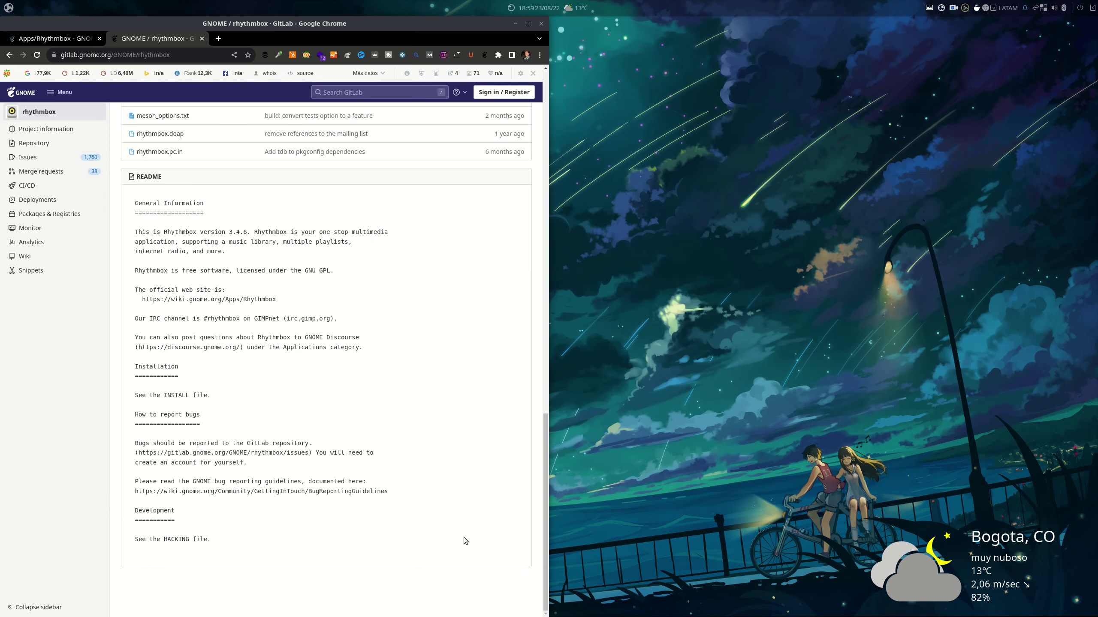
pyautogui.press('super')
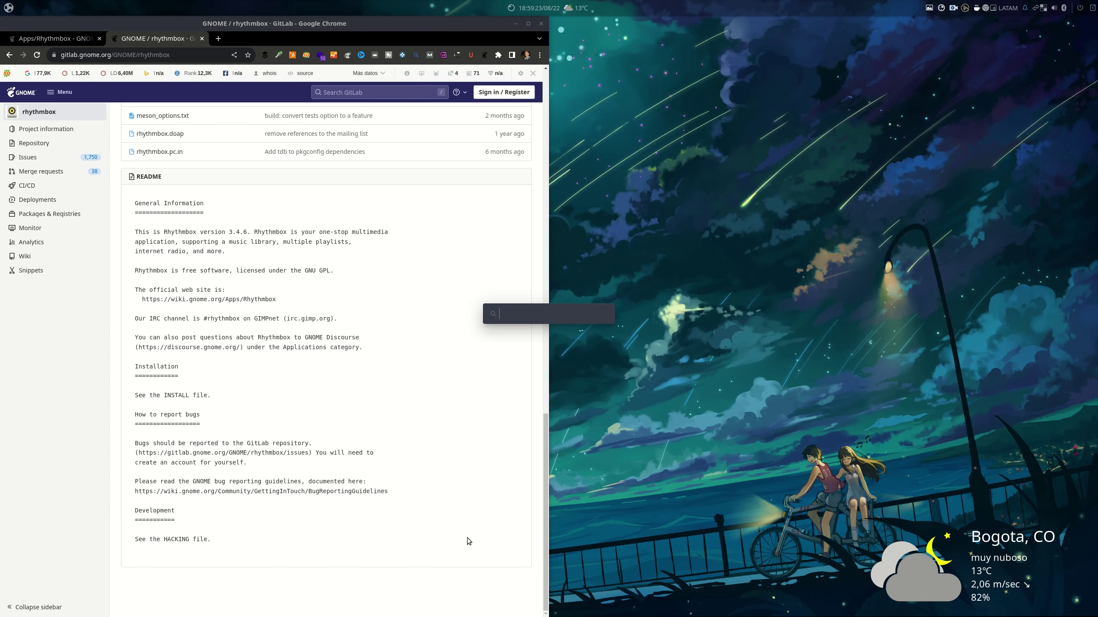
pyautogui.write('soft')
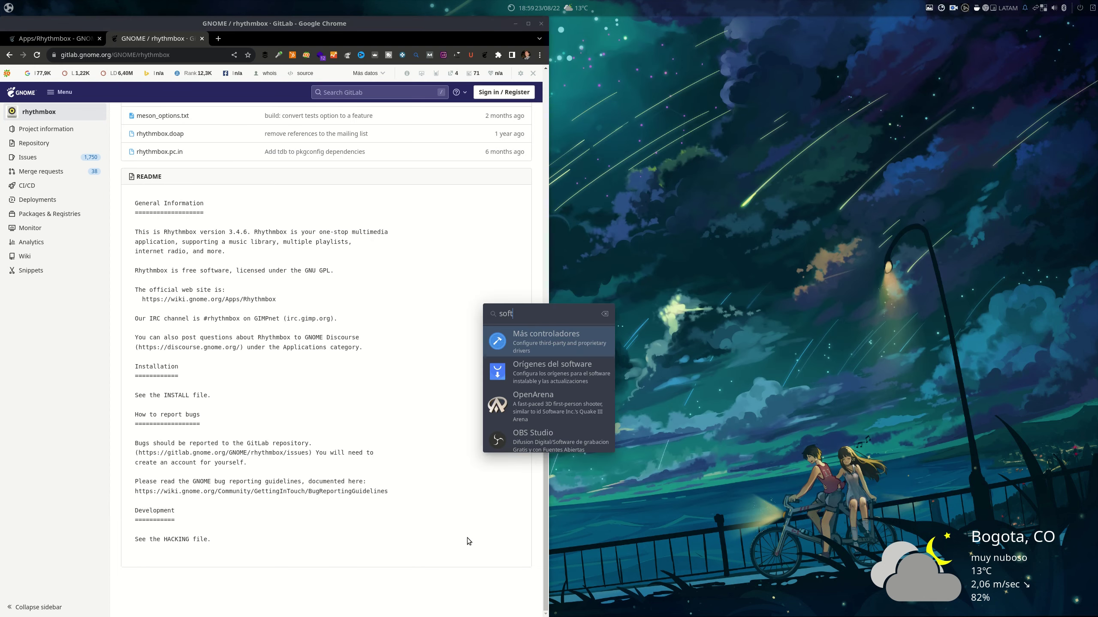
pyautogui.scroll(-1, 551, 432)
pyautogui.click(552, 431)
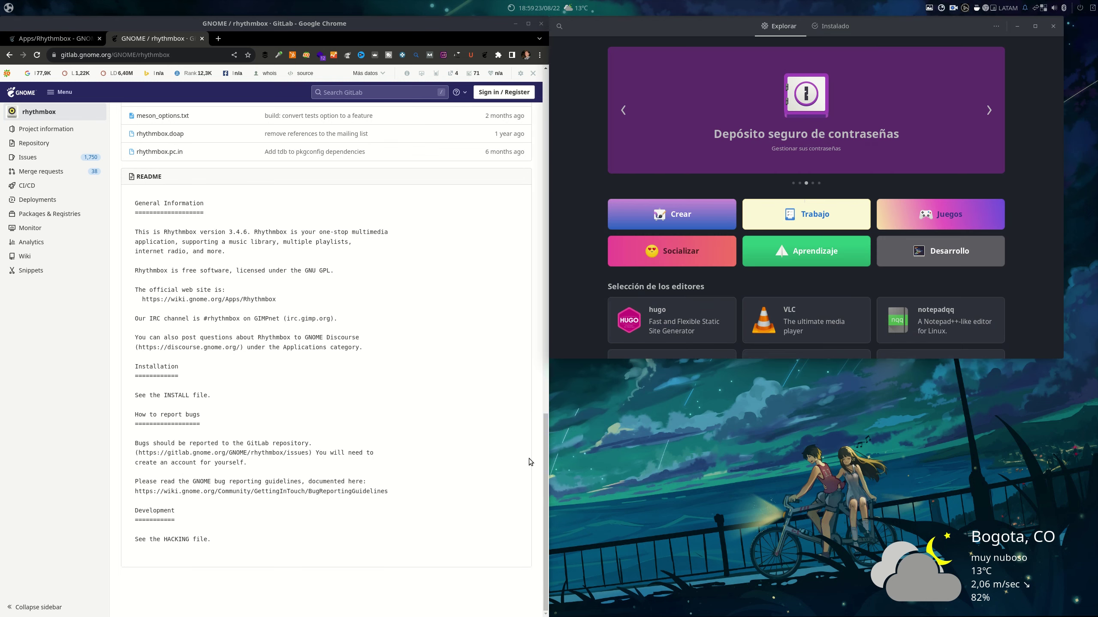
# - Search the software store for "rhyth" and open the Rhythmbox details page
pyautogui.click(559, 27)
pyautogui.moveTo(632, 33); pyautogui.dragTo(668, 107)
pyautogui.write('rhy')
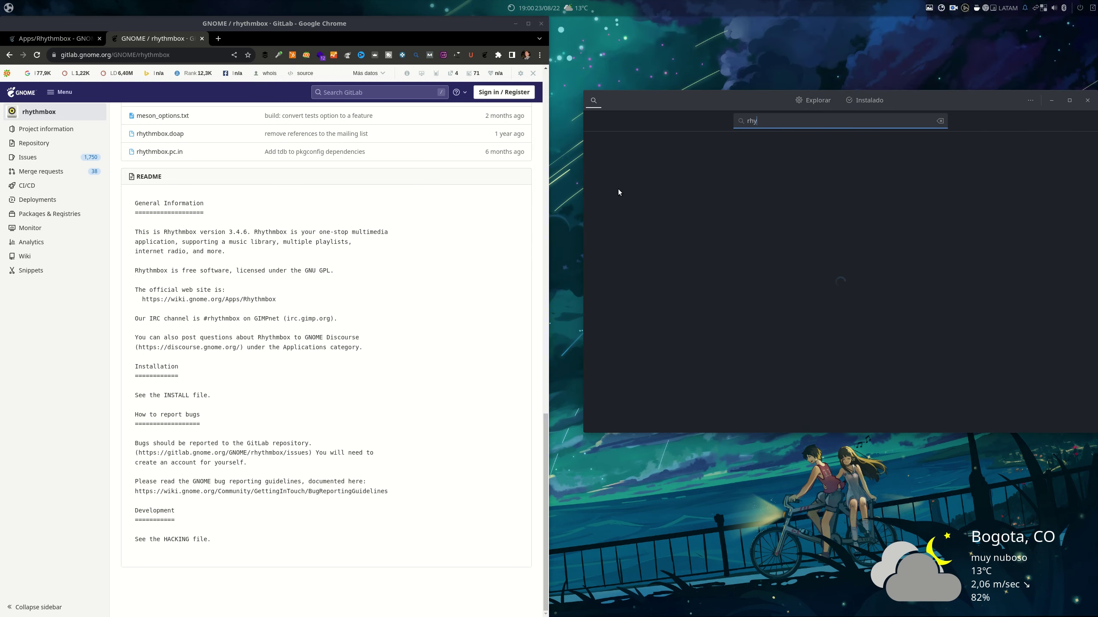
pyautogui.write('th')
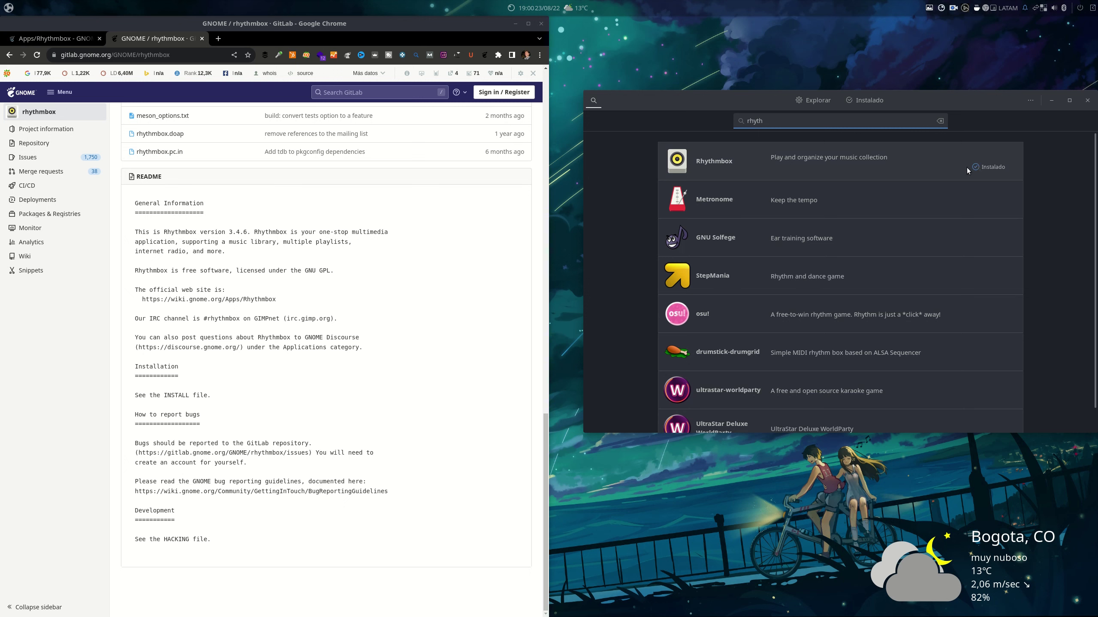
pyautogui.click(797, 164)
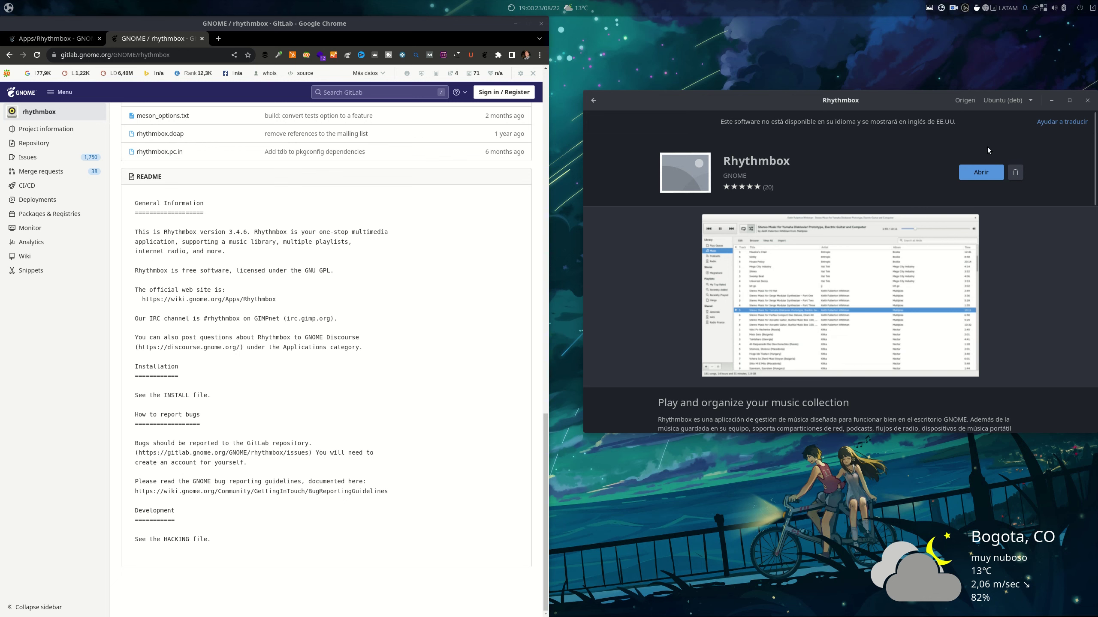
# - Check which origins offer Rhythmbox and review the version details of the Ubuntu (deb) package
pyautogui.click(1026, 104)
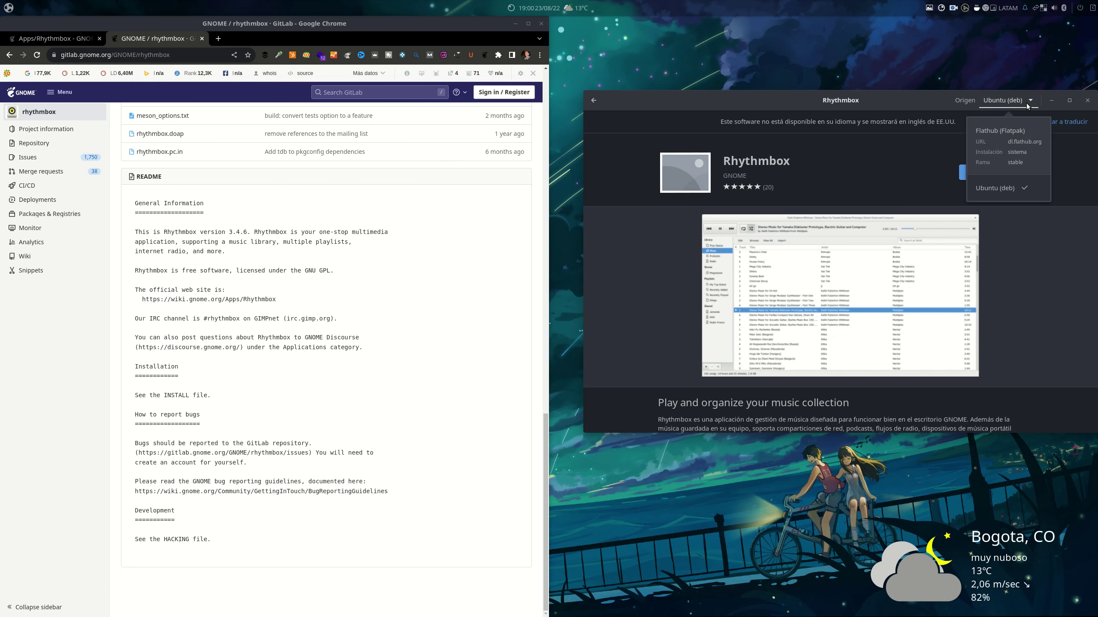
pyautogui.click(608, 289)
pyautogui.scroll(-10, 626, 292)
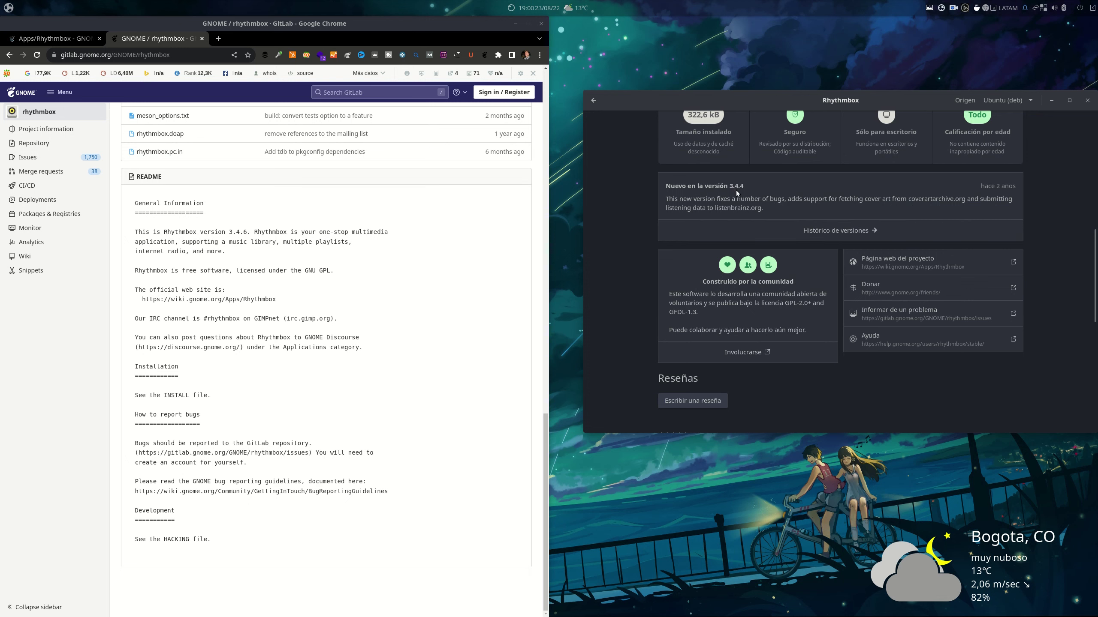
pyautogui.scroll(10, 738, 202)
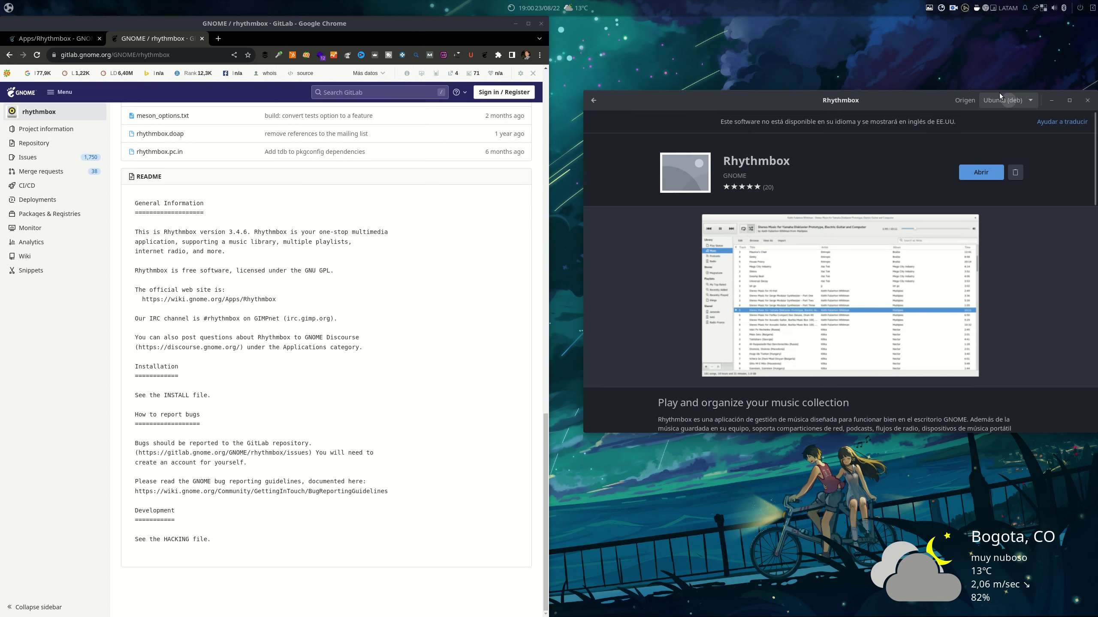
# - Switch Rhythmbox's origin to Flathub (Flatpak) and review that package's description, download size, version and release date
pyautogui.click(999, 94)
pyautogui.click(1011, 148)
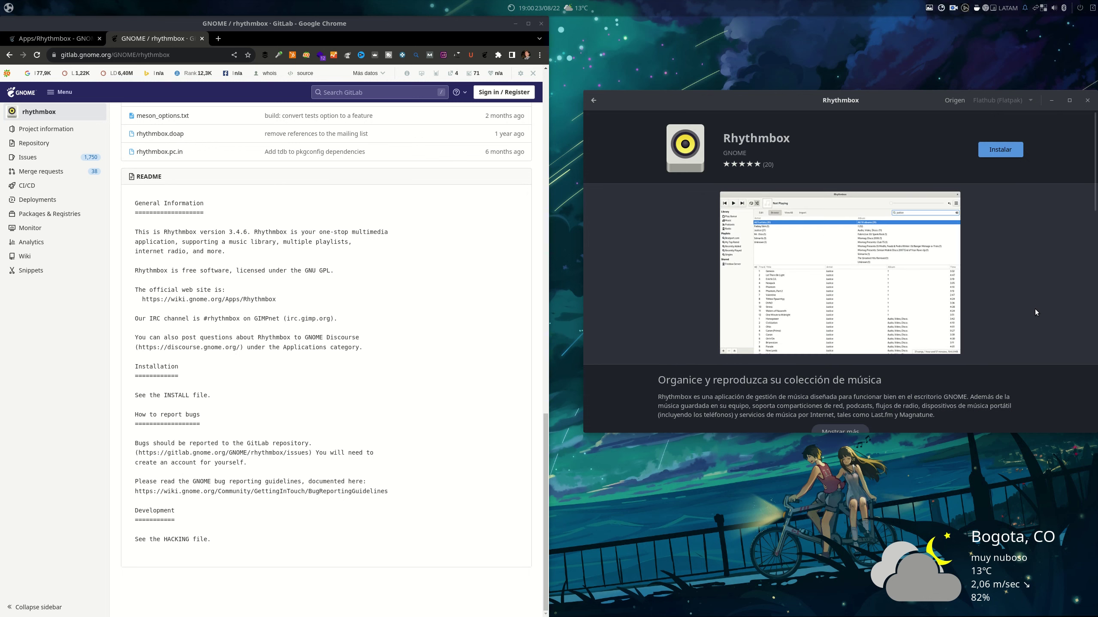
pyautogui.scroll(-5, 1034, 308)
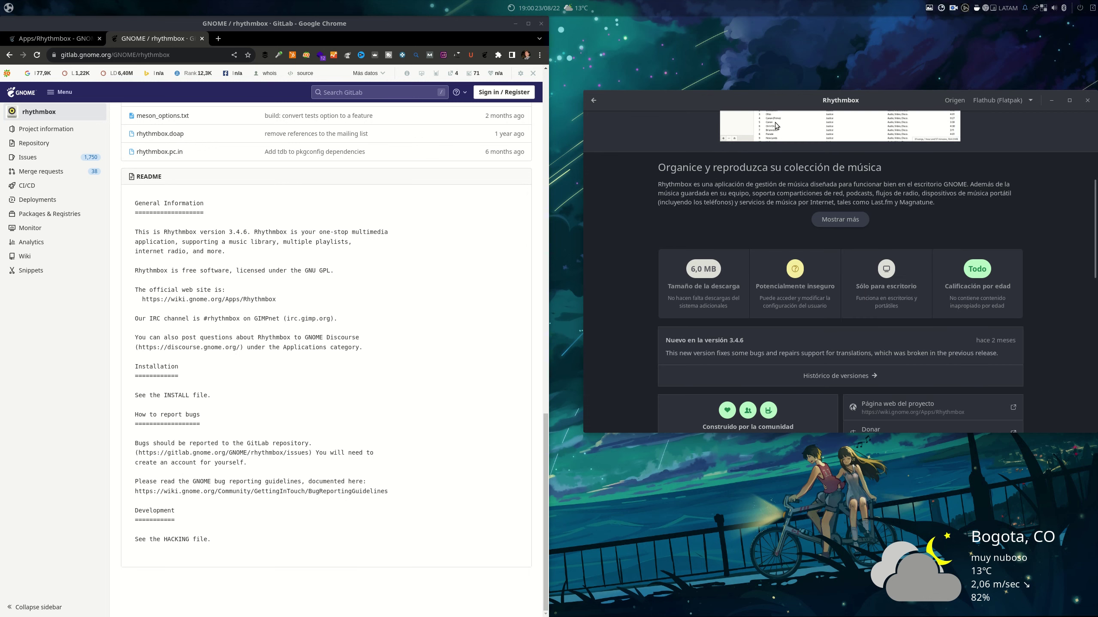
pyautogui.scroll(3, 1053, 354)
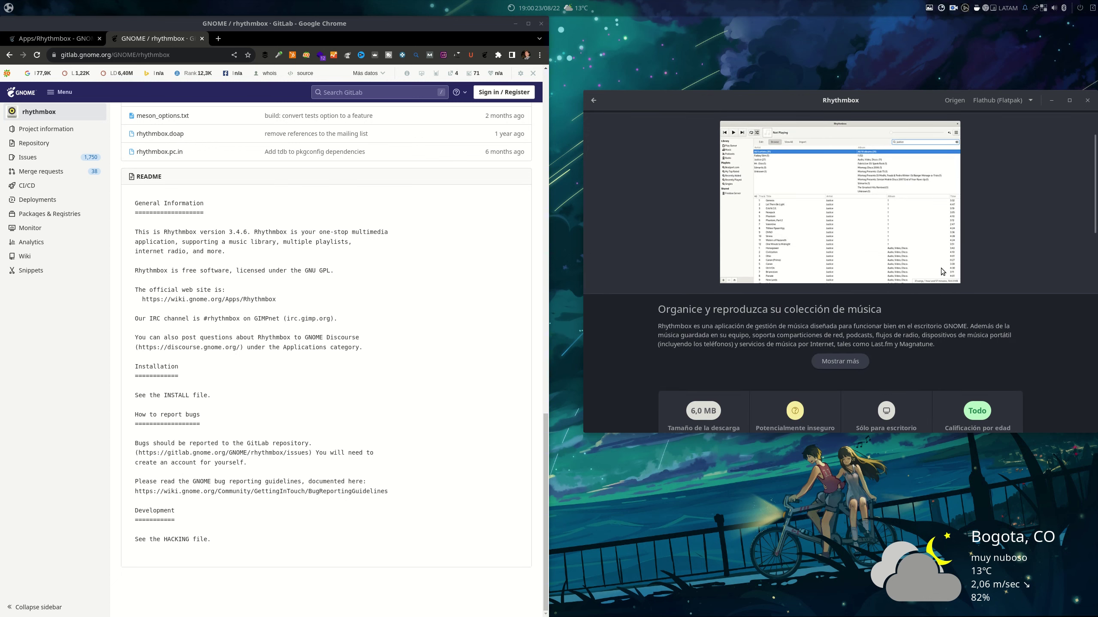
pyautogui.scroll(-3, 943, 272)
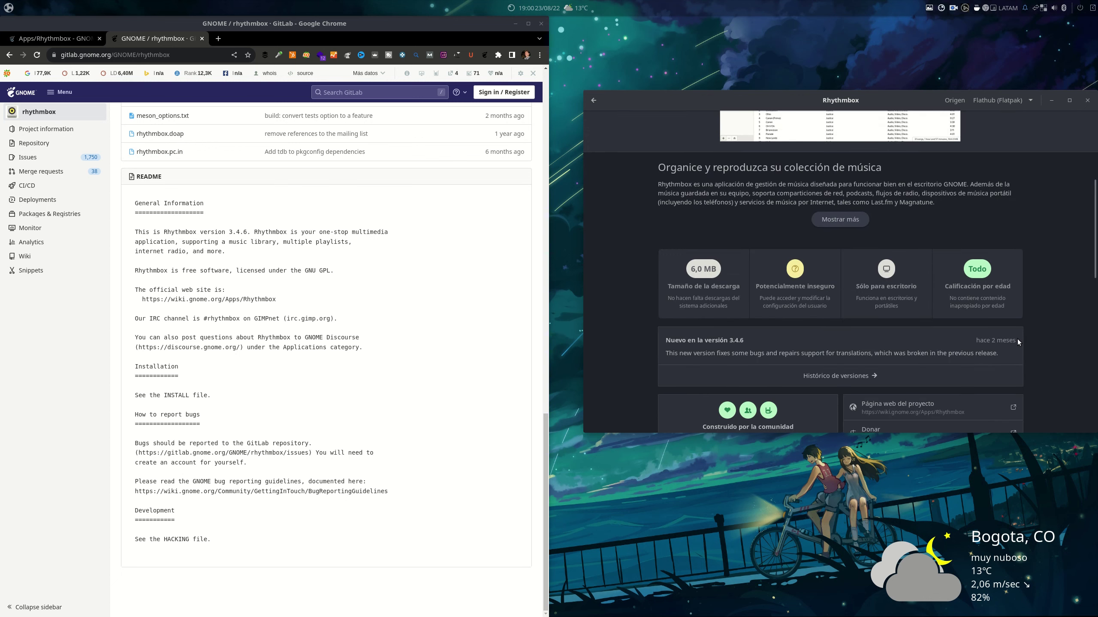
pyautogui.scroll(-3, 1017, 339)
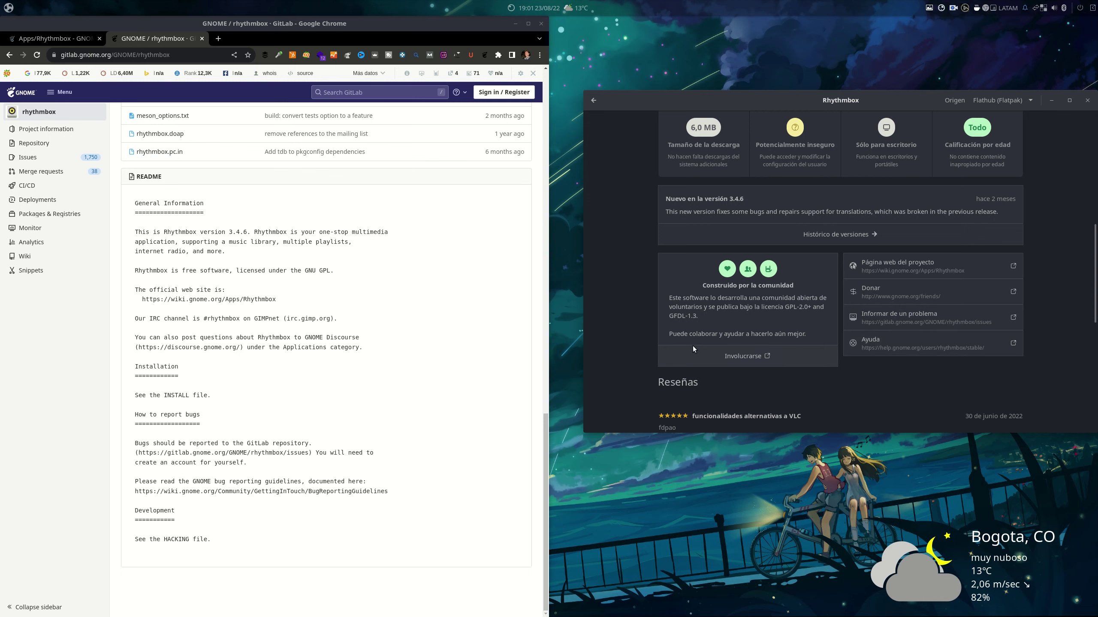
pyautogui.scroll(10, 687, 329)
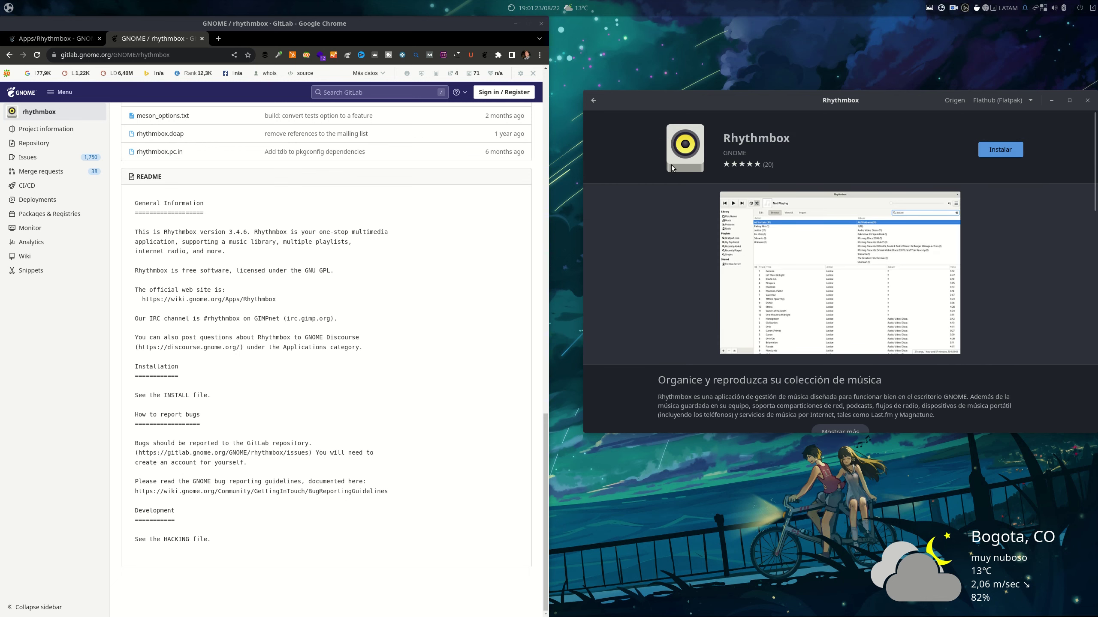
# - Close the software store, minimize the browser and launch Rhythmbox by searching the applications for "rh"
pyautogui.click(1087, 100)
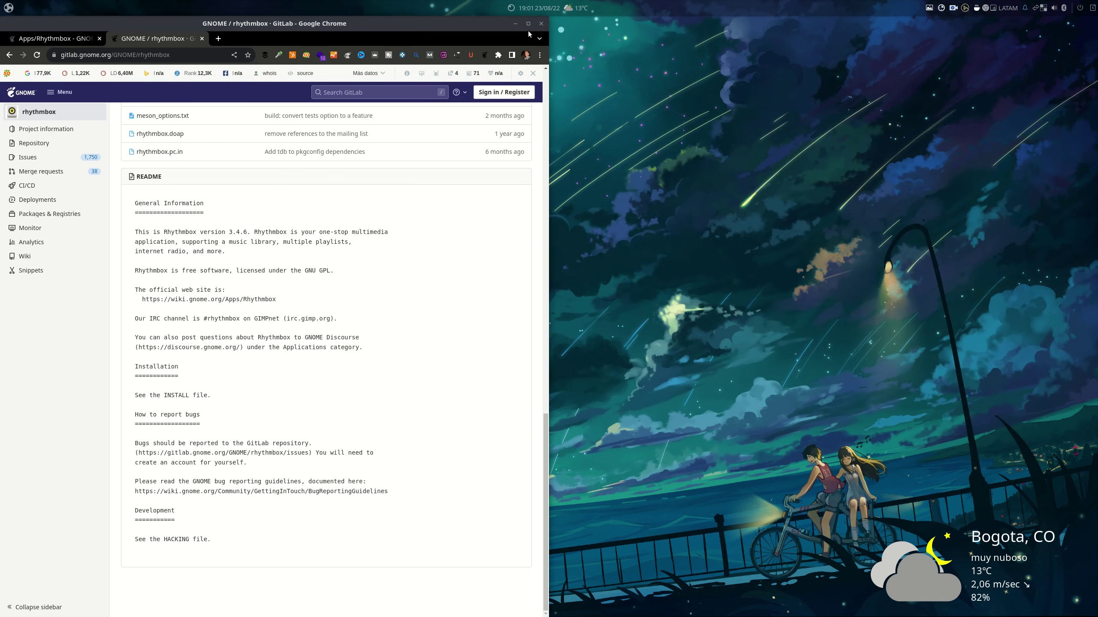
pyautogui.click(513, 25)
pyautogui.click(1, 8)
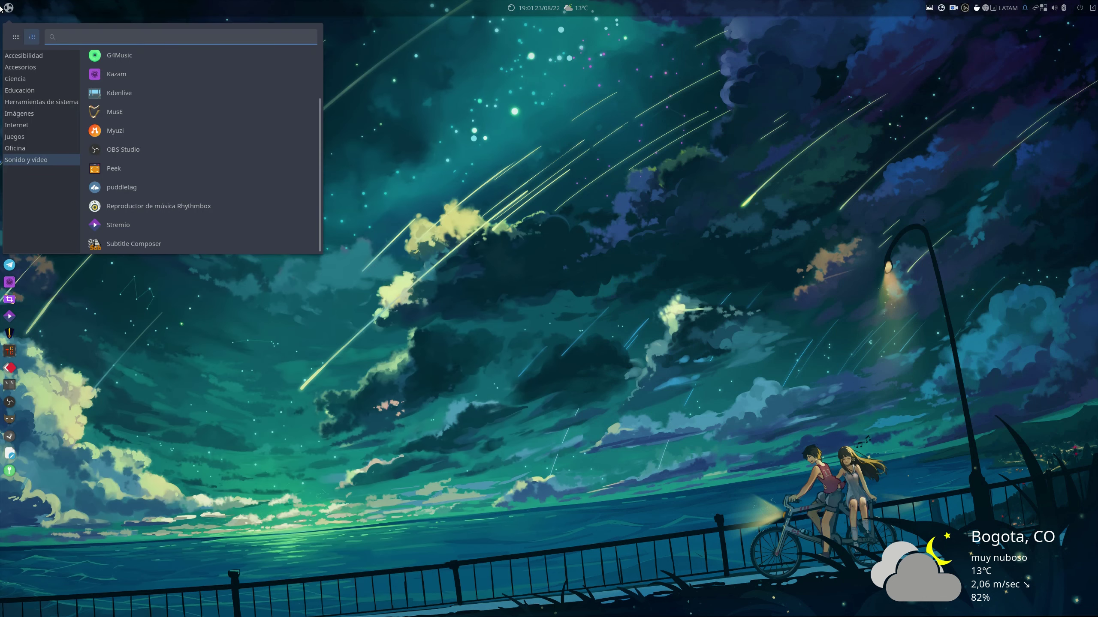
pyautogui.write('rh')
pyautogui.press('Return')
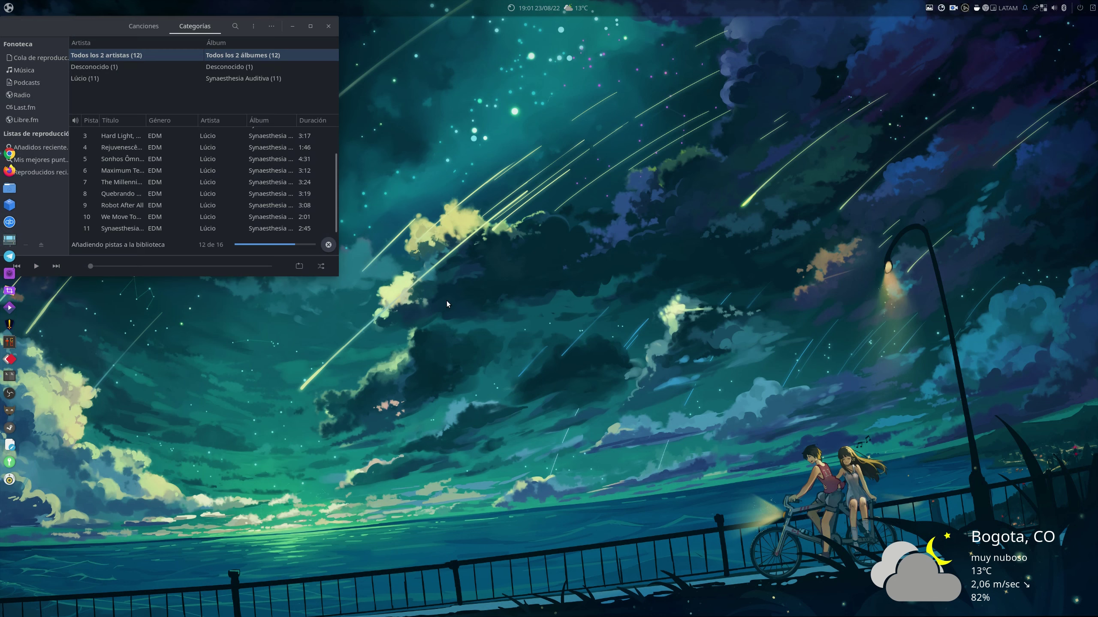
# - Move the Rhythmbox window toward the middle of the desktop and resize it, shrinking it to a small size before enlarging it
pyautogui.moveTo(75, 25); pyautogui.dragTo(387, 73)
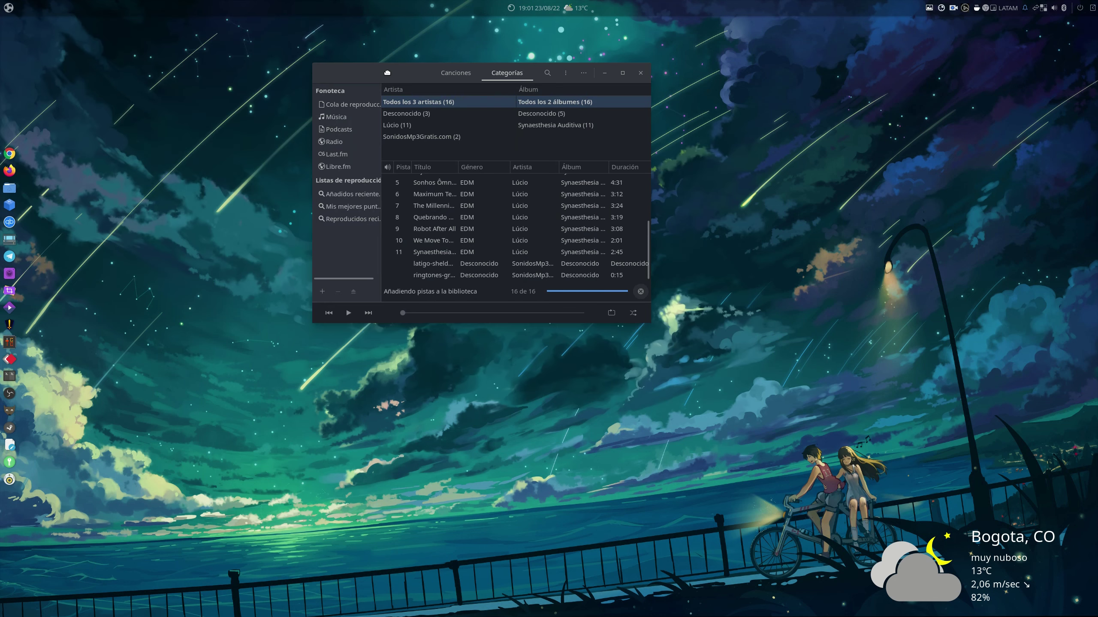
pyautogui.moveTo(650, 323); pyautogui.dragTo(926, 481)
pyautogui.moveTo(461, 66); pyautogui.dragTo(421, 89)
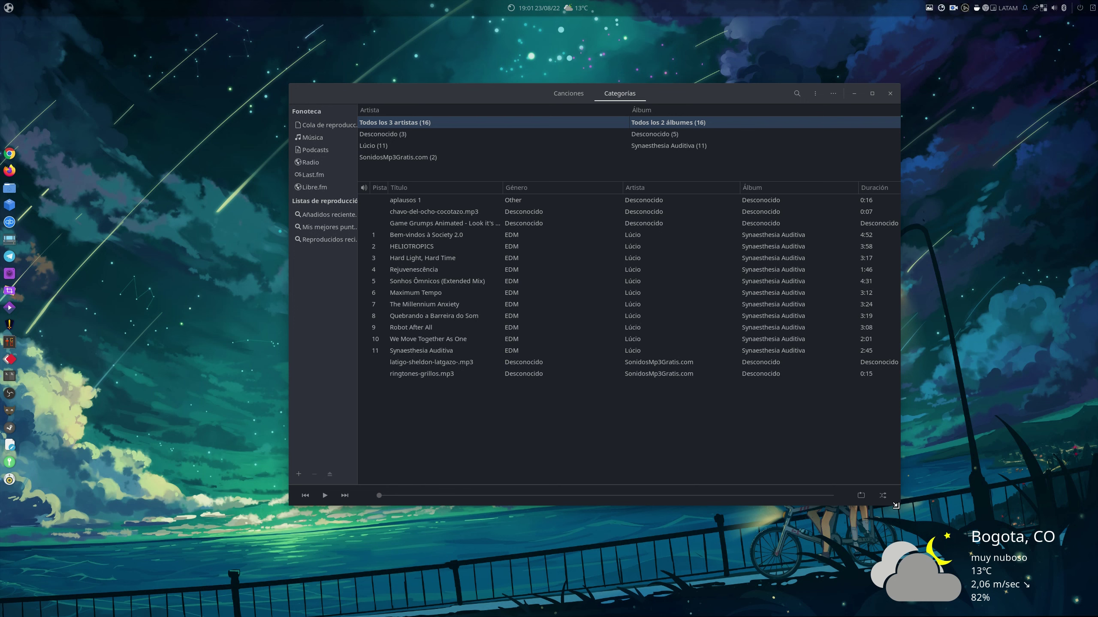
pyautogui.moveTo(895, 505); pyautogui.dragTo(458, 168)
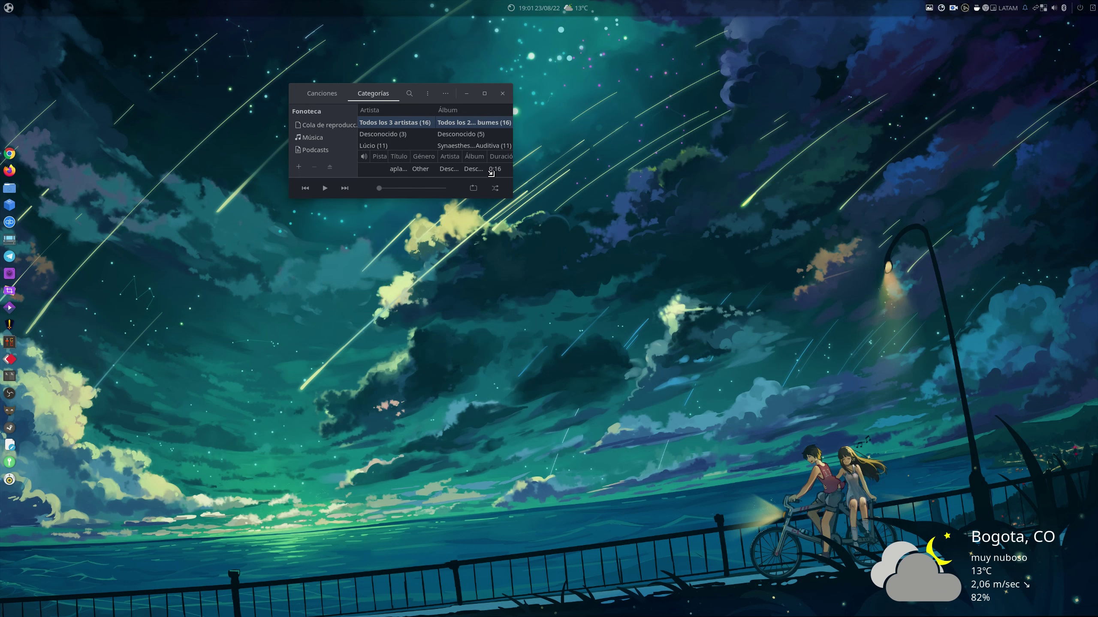
pyautogui.moveTo(491, 173); pyautogui.dragTo(982, 538)
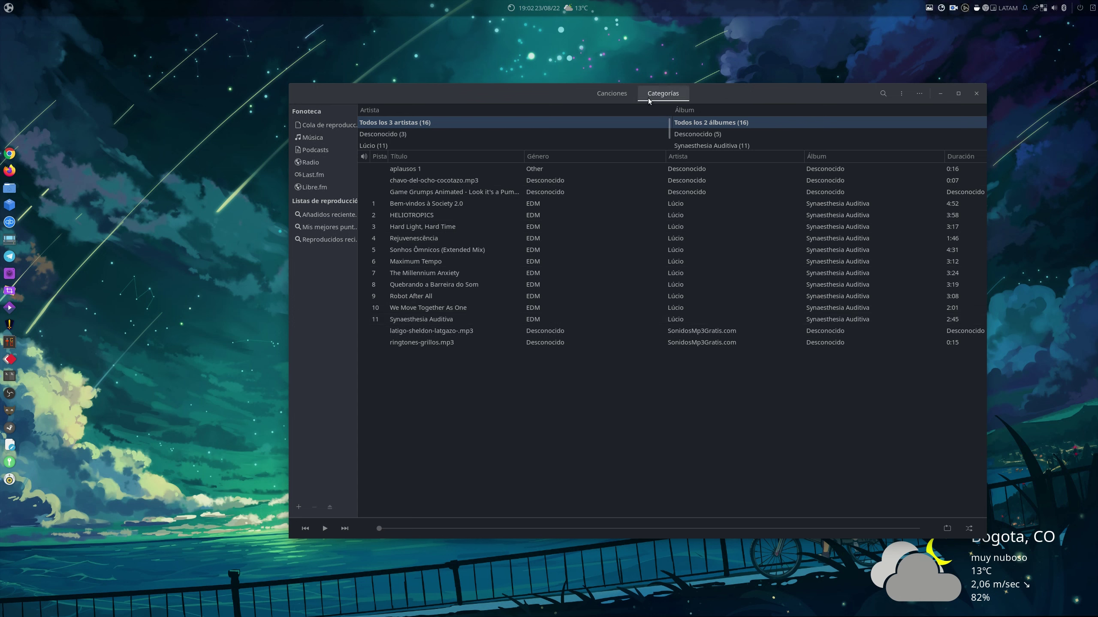
# - Compare the Canciones and Categorías views of the music library, ending on Canciones
pyautogui.click(610, 92)
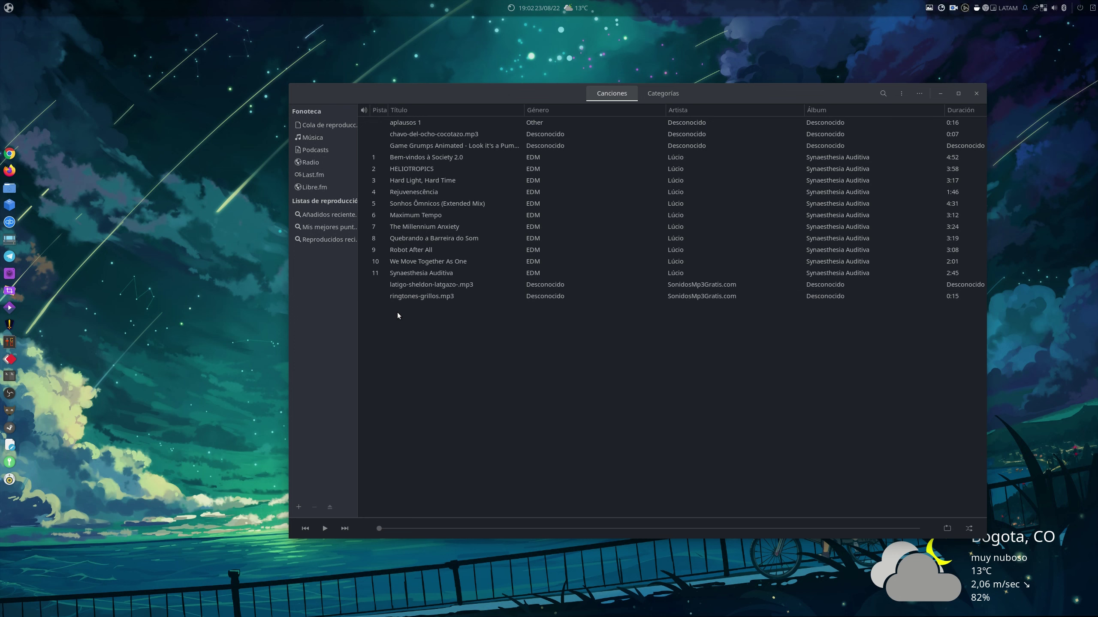
pyautogui.click(647, 97)
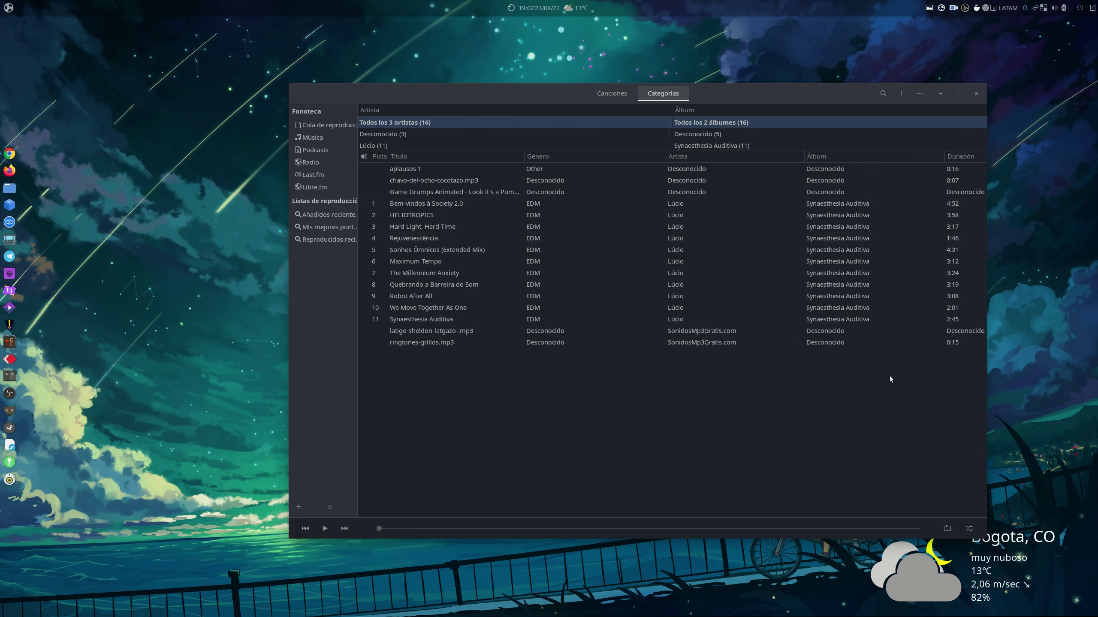
pyautogui.click(611, 93)
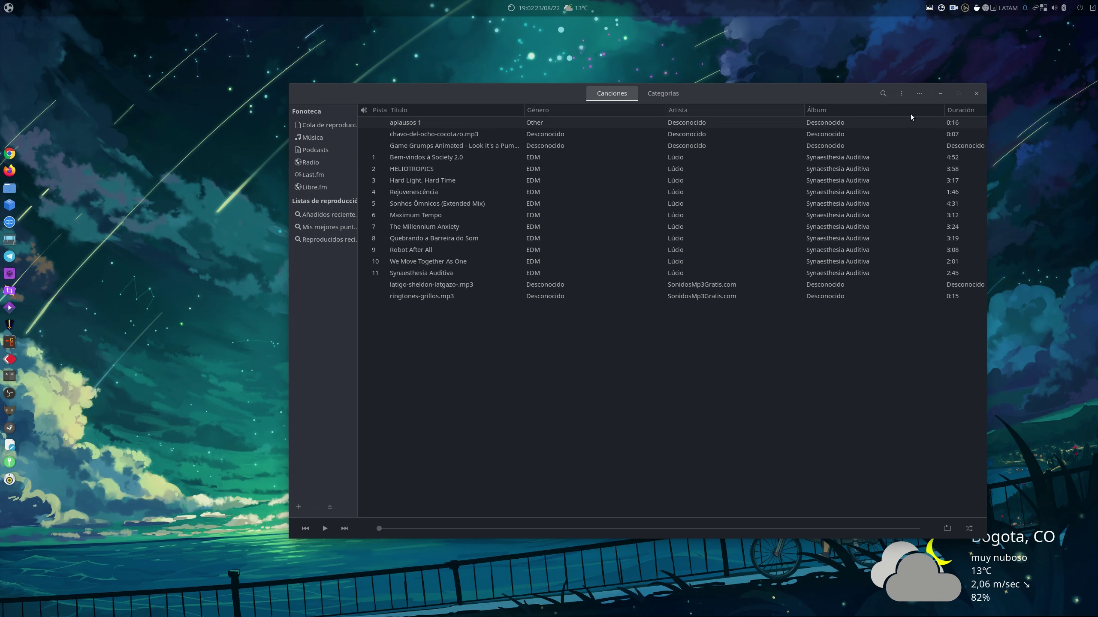
# - Toggle the strip with the Editar and Importar commands above the song list, leaving it shown
pyautogui.click(902, 100)
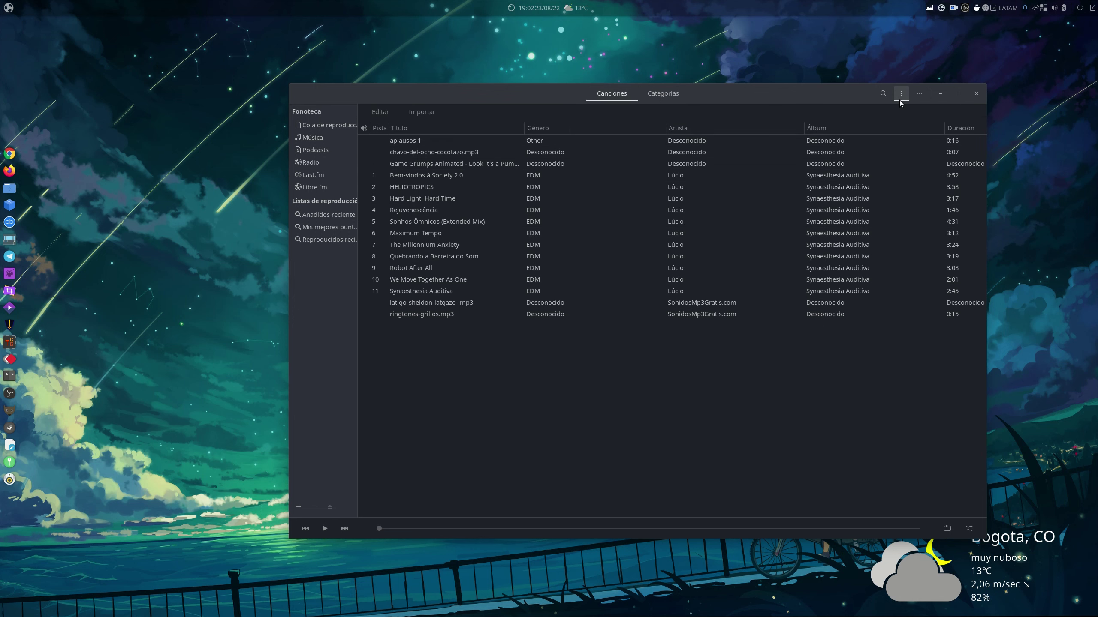
pyautogui.click(902, 96)
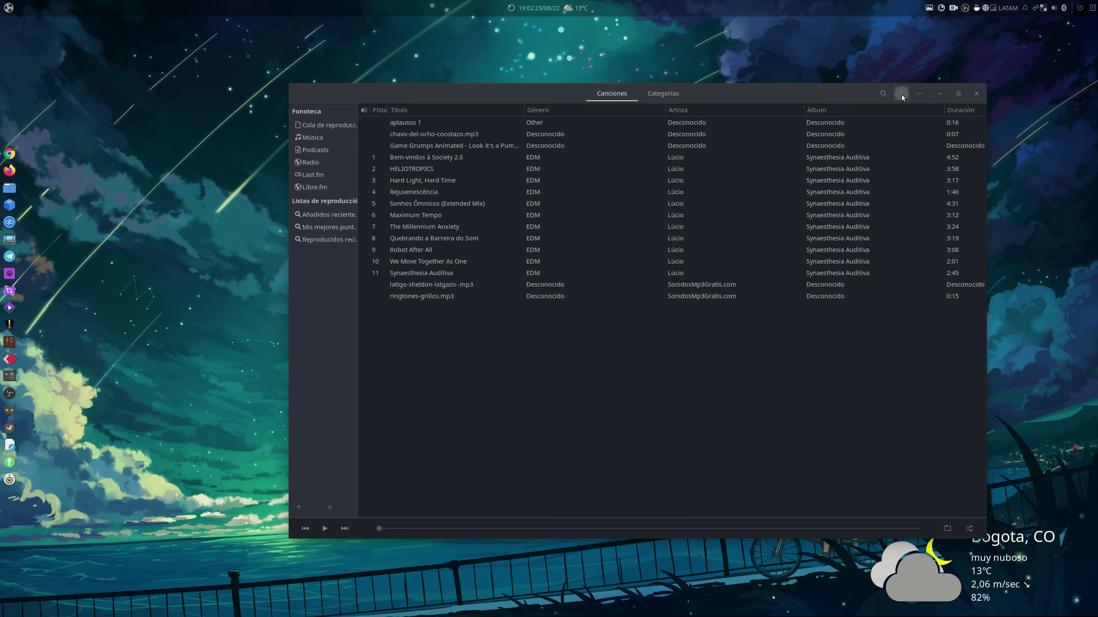
pyautogui.click(902, 96)
pyautogui.click(901, 94)
pyautogui.click(902, 96)
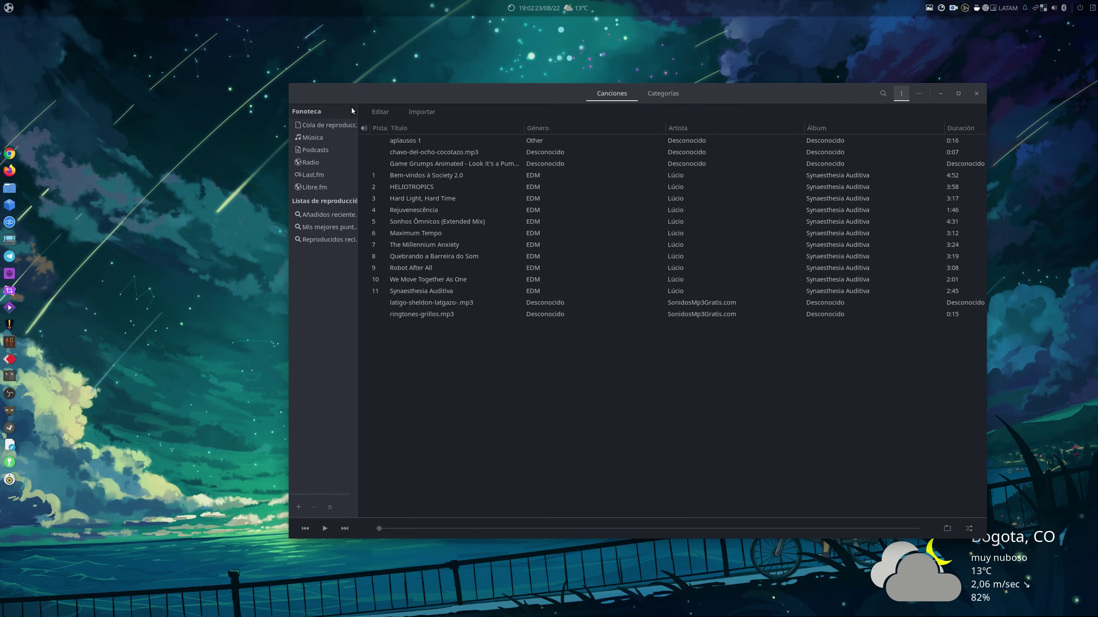
# - Look through the Editar commands and the Importar options for the Música folder, leaving without importing any tracks
pyautogui.click(384, 115)
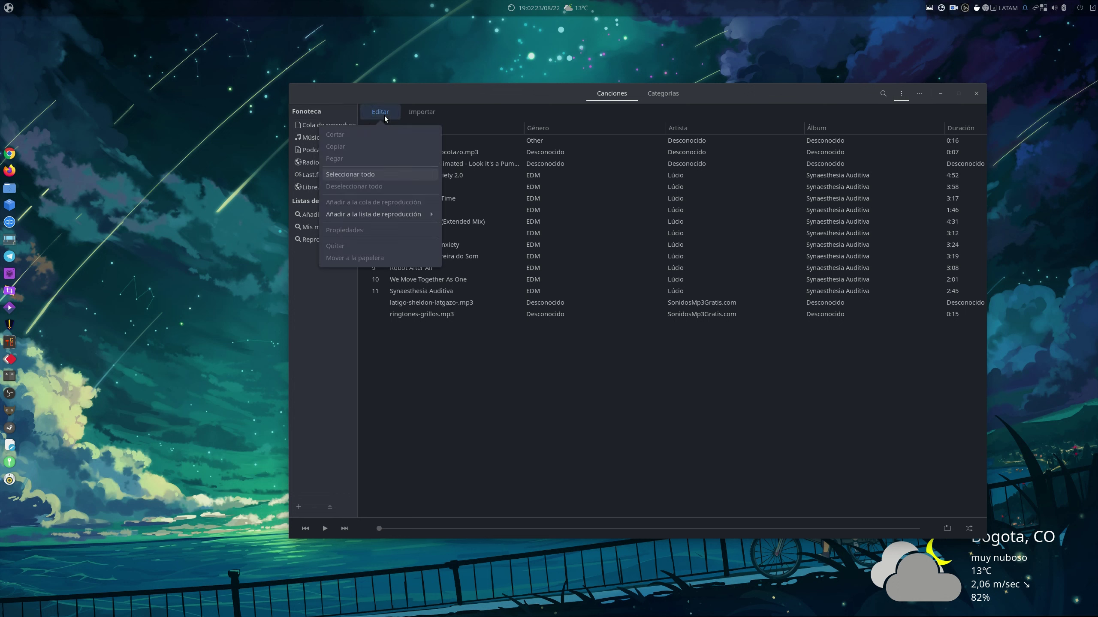
pyautogui.click(428, 115)
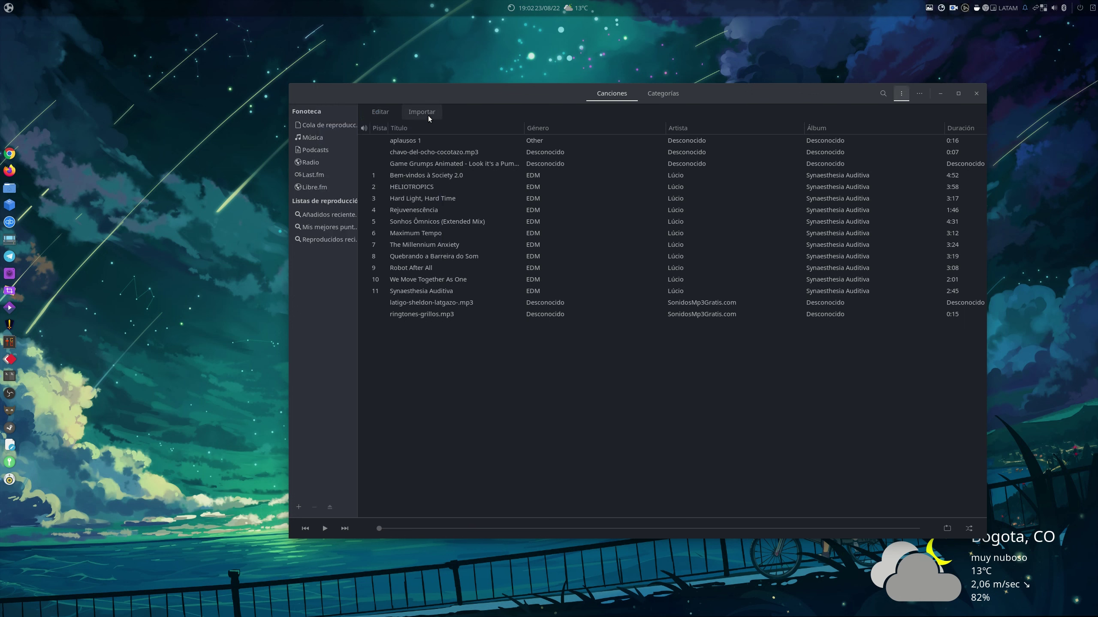
pyautogui.click(428, 115)
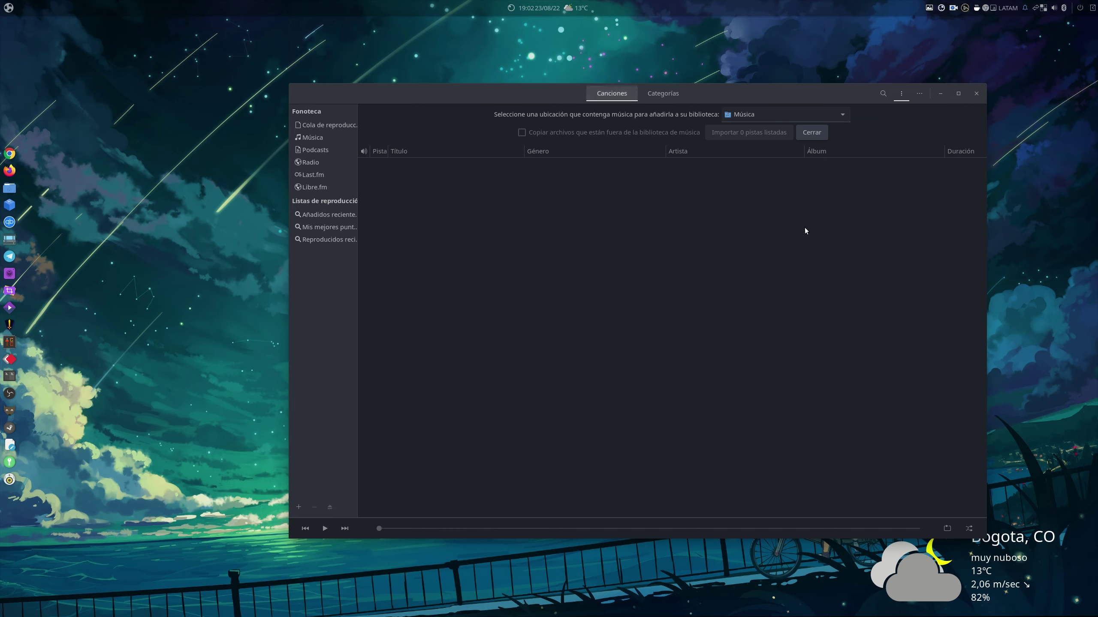
pyautogui.click(812, 132)
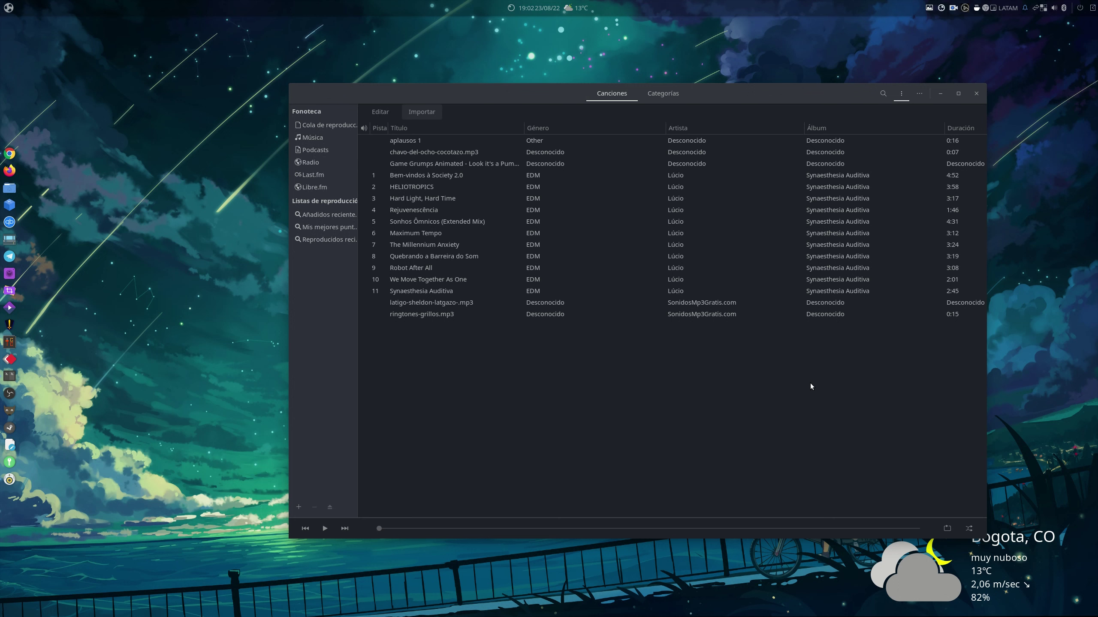
# - Look through the Ver options and try Modo fiesta, turning it on and back off
pyautogui.click(918, 100)
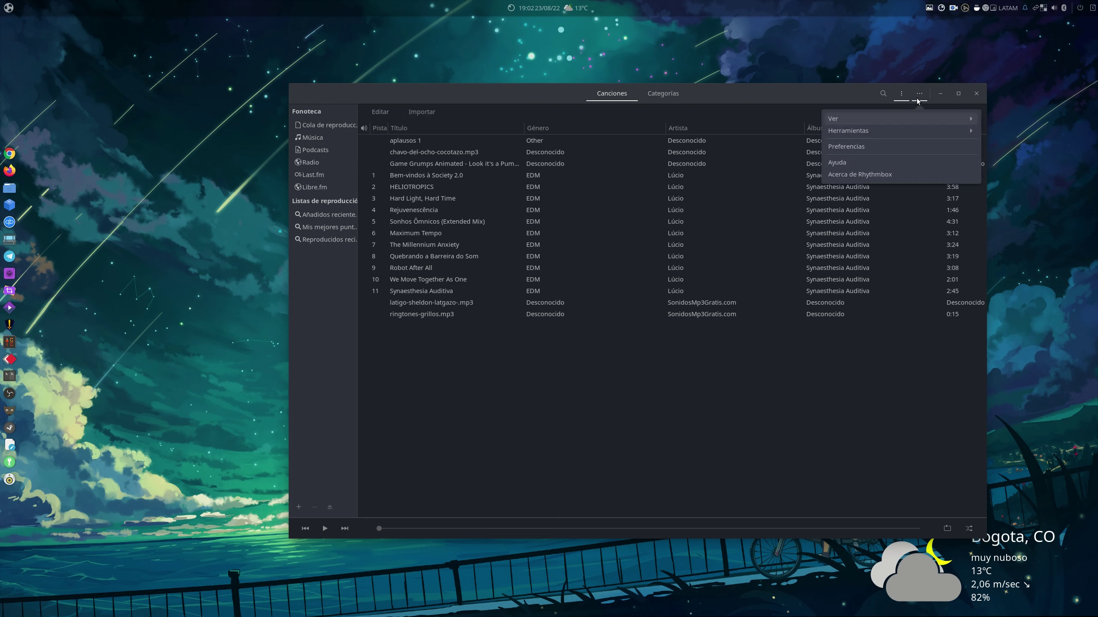
pyautogui.click(908, 120)
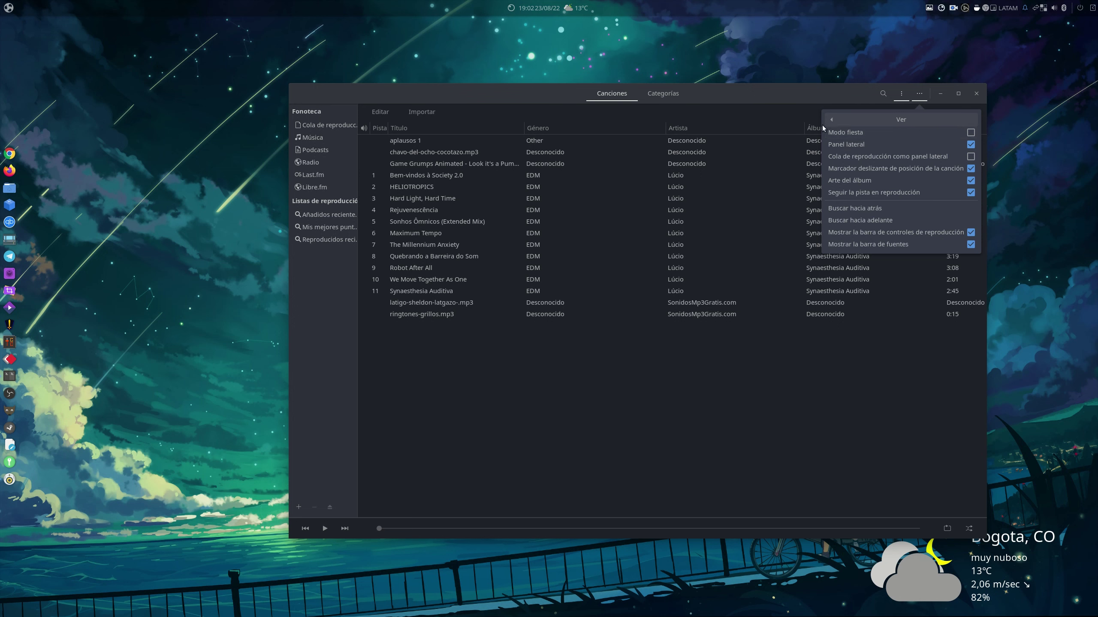
pyautogui.click(970, 133)
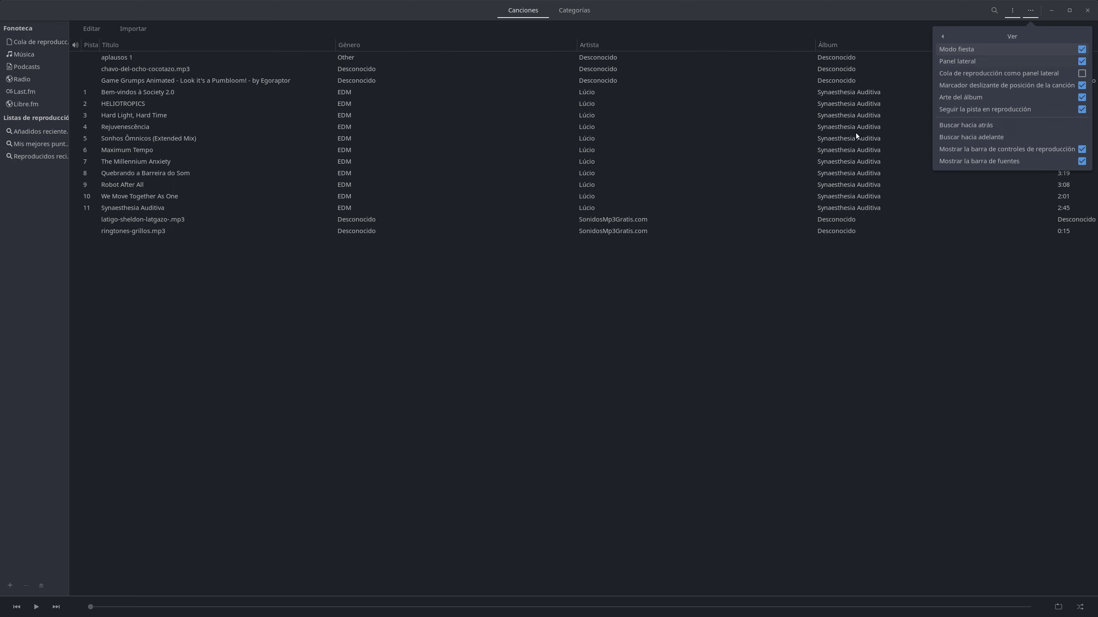
pyautogui.click(1082, 50)
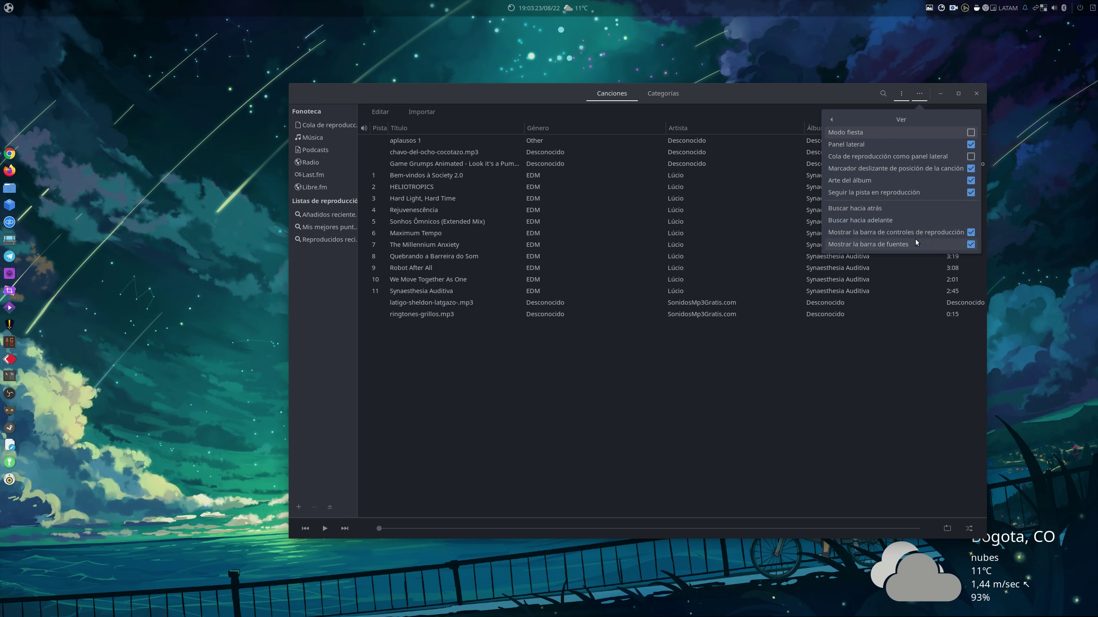
pyautogui.click(774, 114)
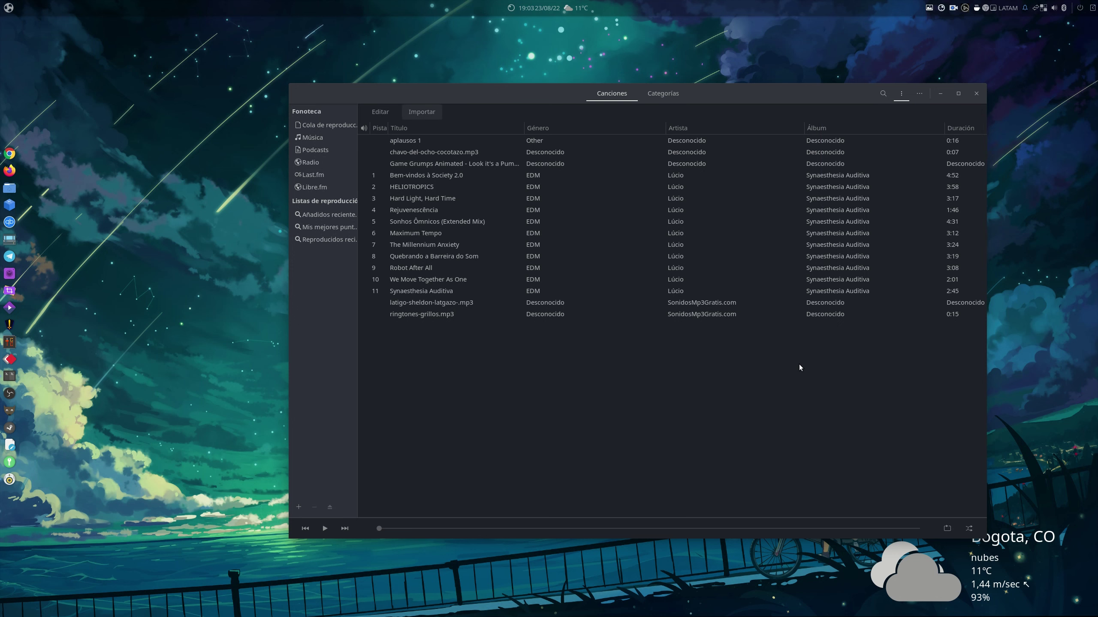
# - Show and hide the search bar above the song list, leaving it hidden
pyautogui.click(882, 94)
pyautogui.click(880, 99)
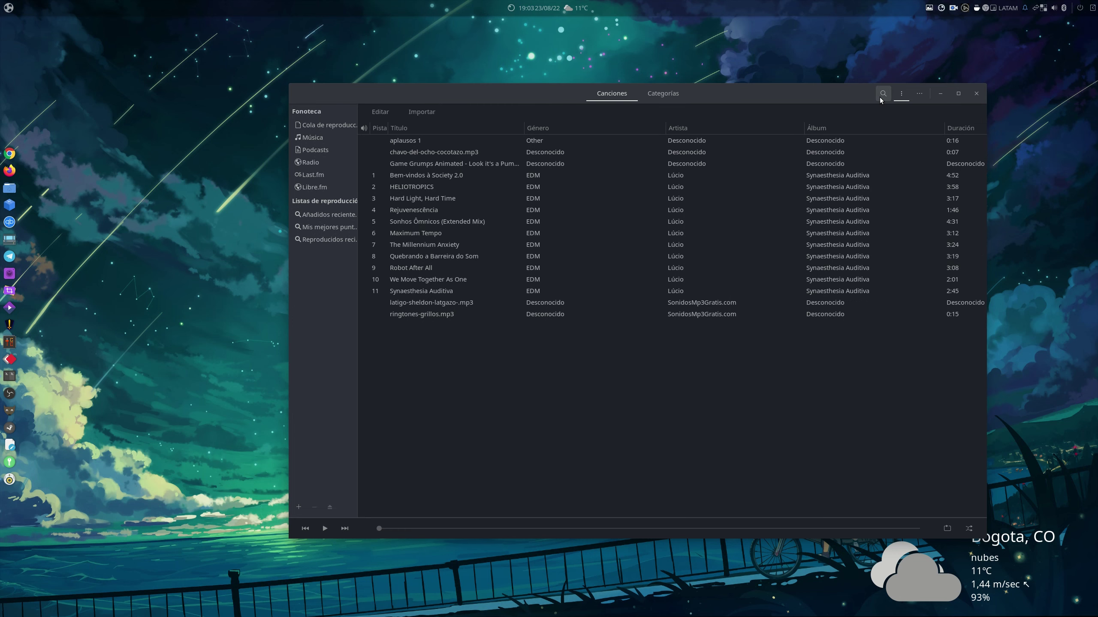
pyautogui.click(888, 96)
pyautogui.click(888, 96)
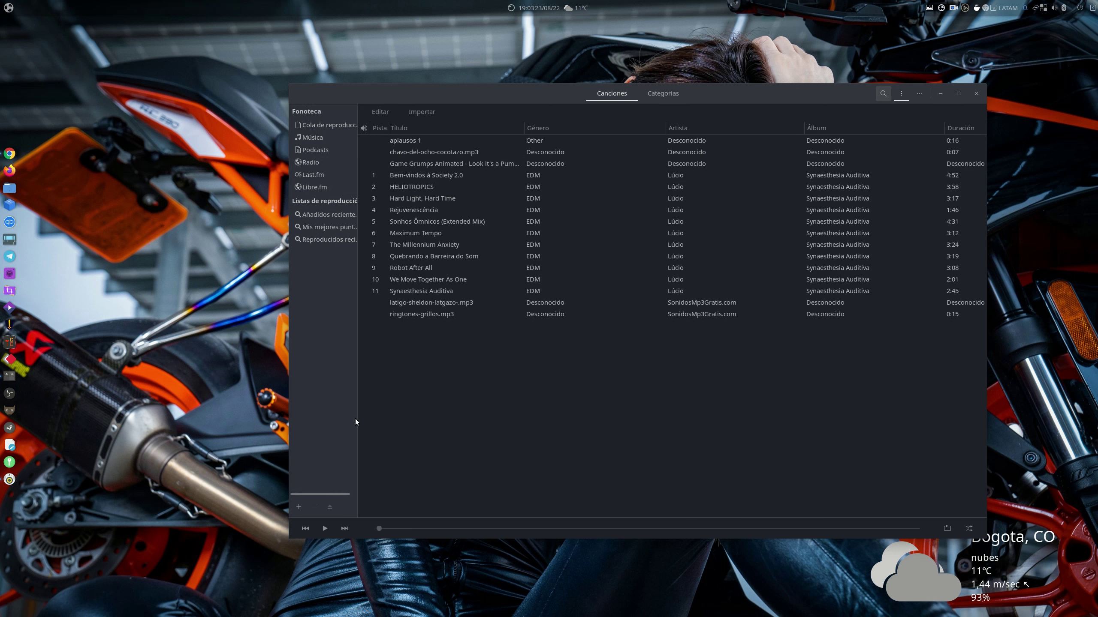
# - Widen the sidebar and browse the Cola de reproducción, Música, Podcasts, Radio, Last.fm and Libre.fm sources, ending on Música
pyautogui.moveTo(356, 420); pyautogui.dragTo(396, 400)
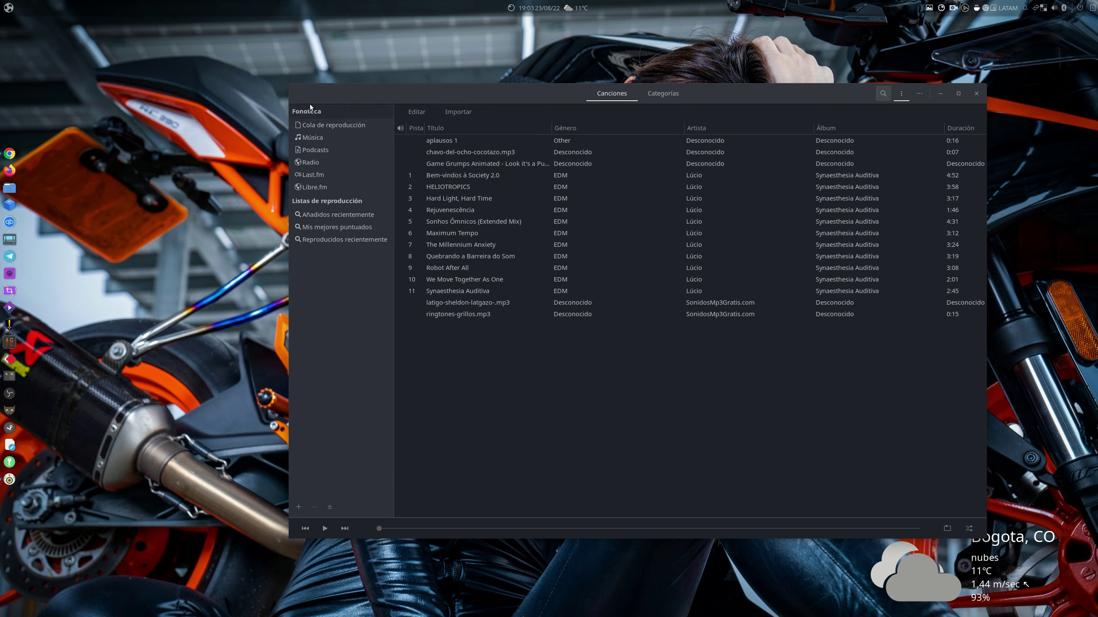
pyautogui.click(331, 127)
pyautogui.click(306, 139)
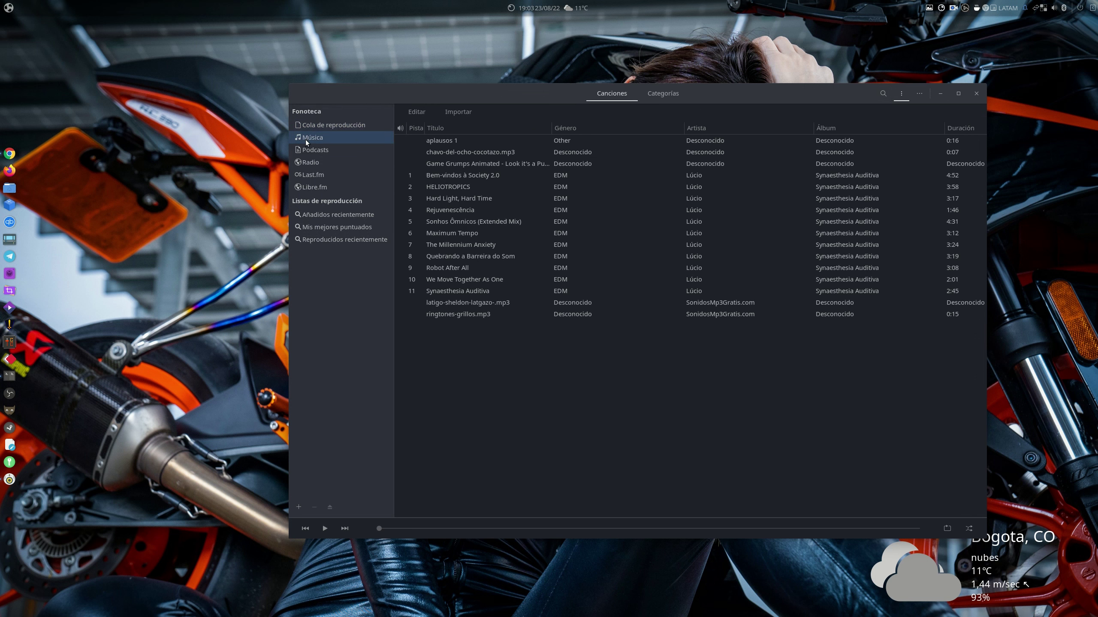
pyautogui.click(325, 150)
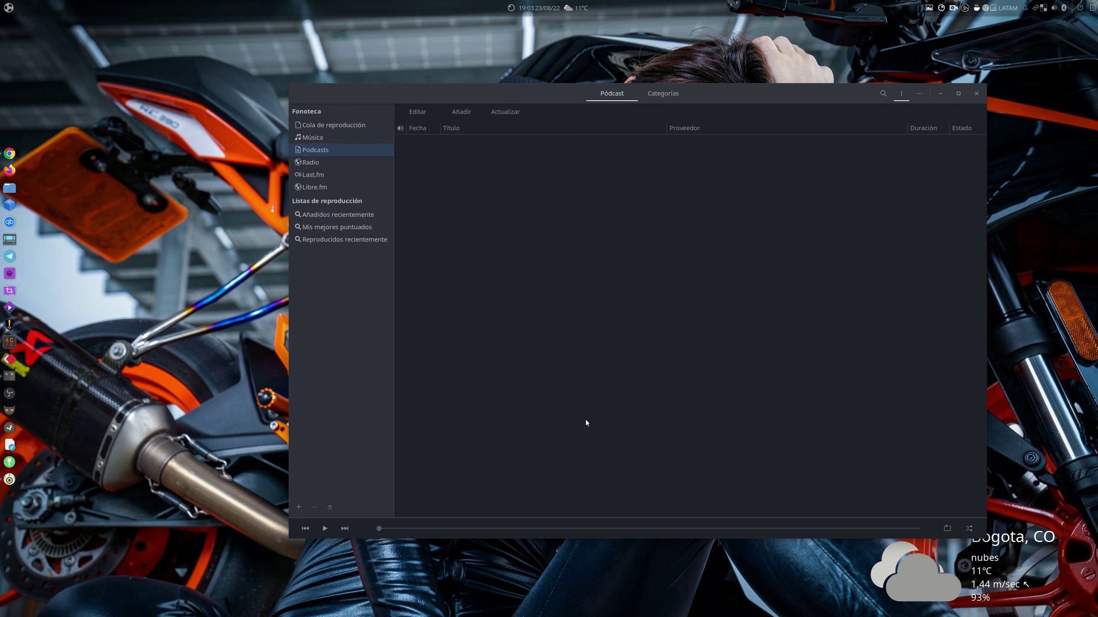
pyautogui.click(315, 160)
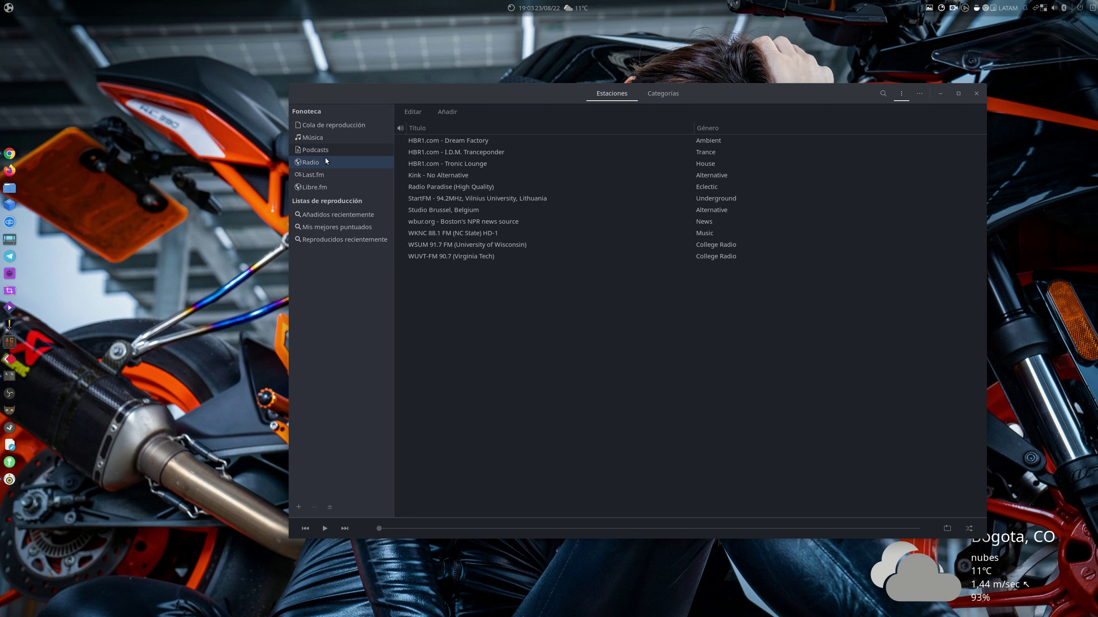
pyautogui.click(316, 176)
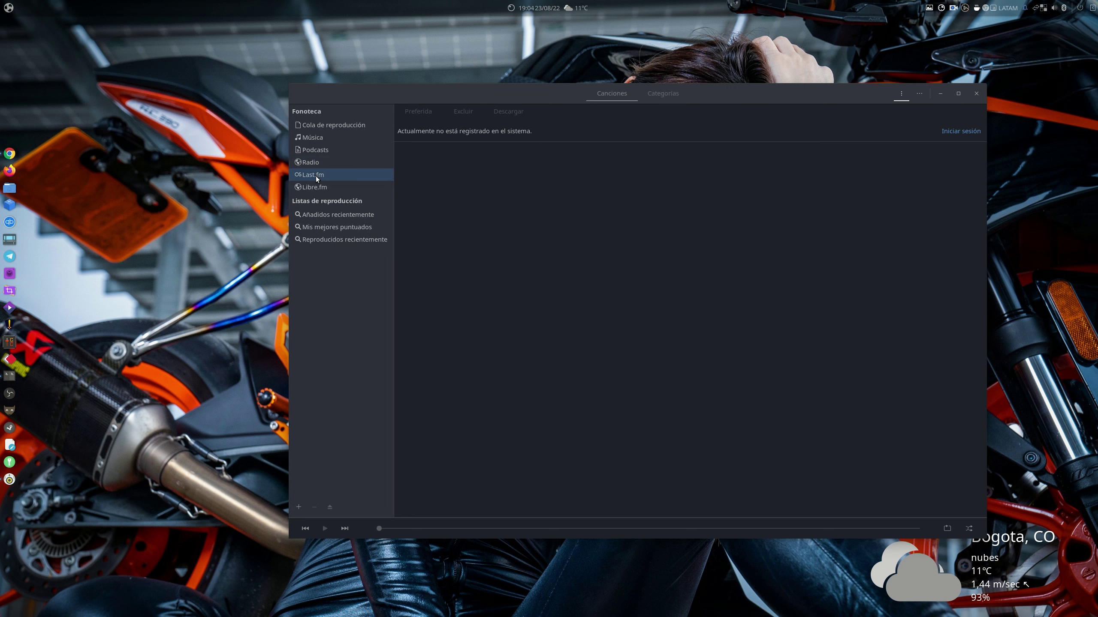
pyautogui.click(333, 188)
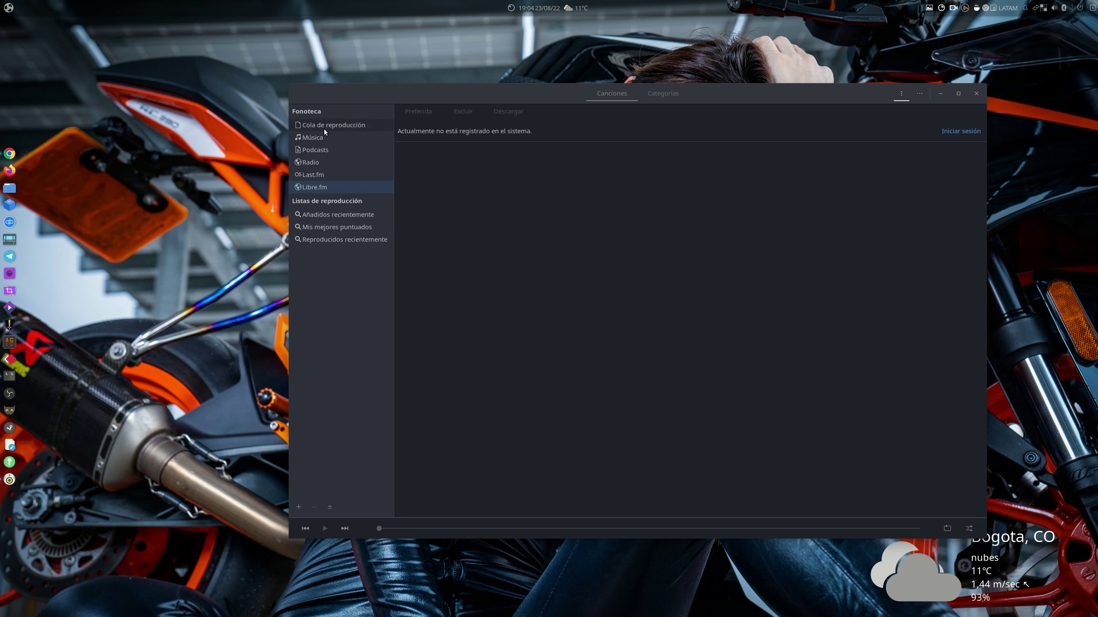
pyautogui.click(315, 138)
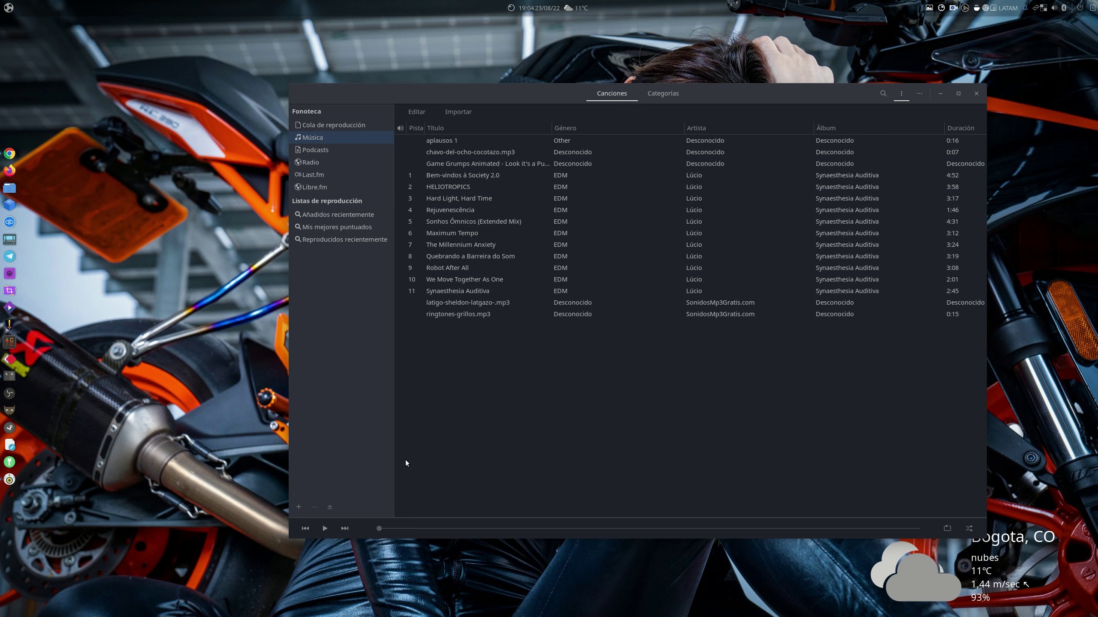
# - Shift the Rhythmbox window slightly up and to the left, and play the song Bem-vindos à Society 2.0
pyautogui.moveTo(538, 88)
pyautogui.mouseDown()
pyautogui.moveTo(502, 134)
pyautogui.moveTo(521, 112)
pyautogui.moveTo(522, 84)
pyautogui.mouseUp()
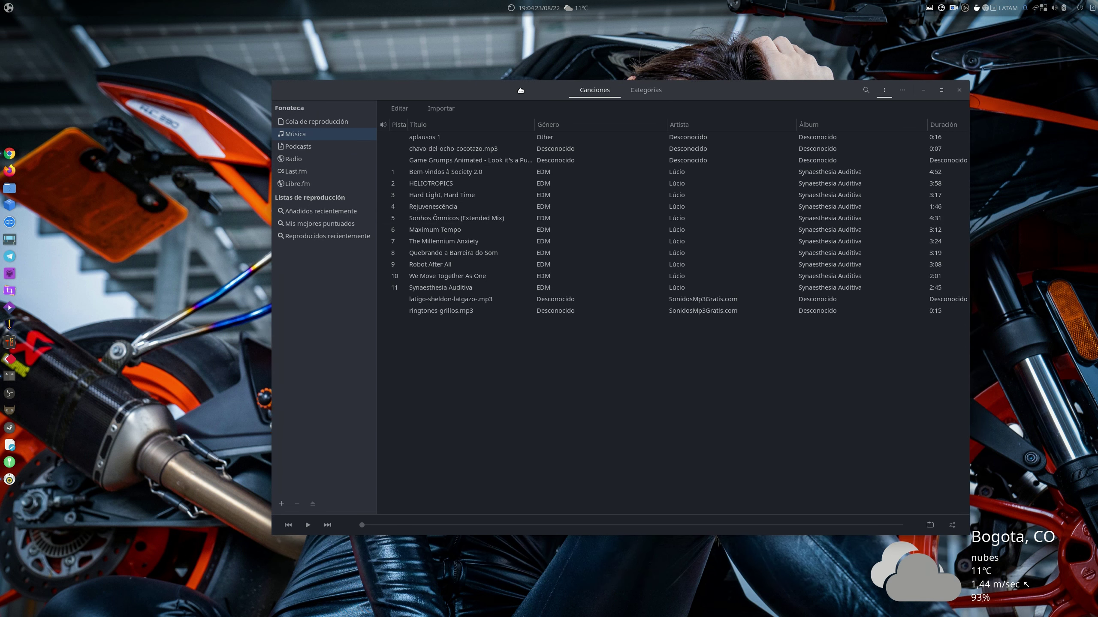
pyautogui.doubleClick(445, 172)
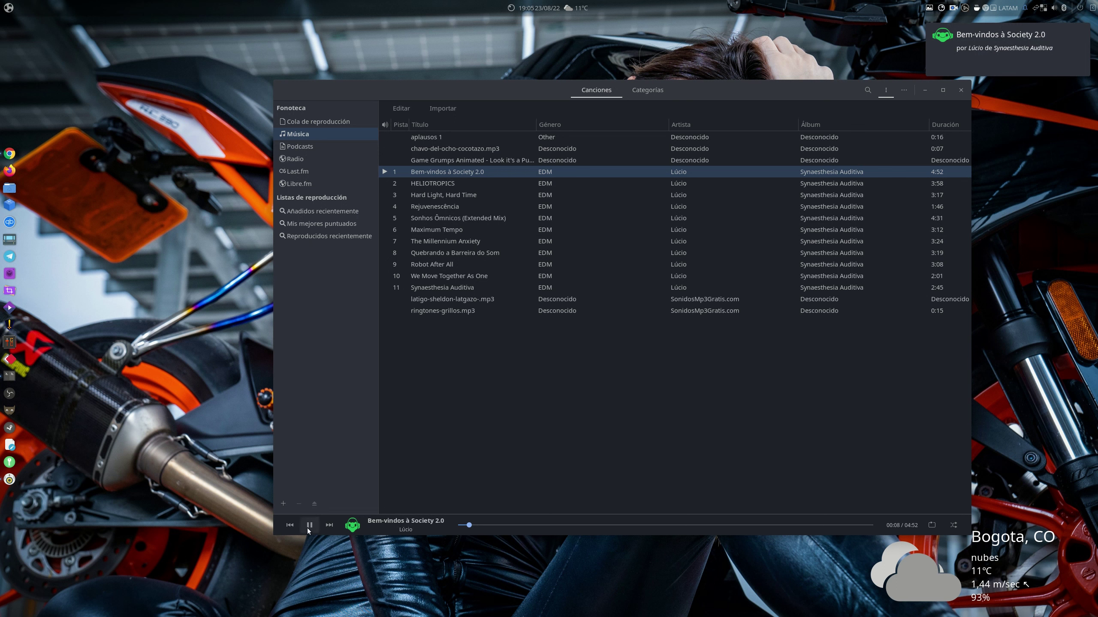
# - Examine the Básico, Ordenar, Detalles and Arte del álbum properties of Bem-vindos à Society 2.0, leaving them unedited
pyautogui.rightClick(437, 170)
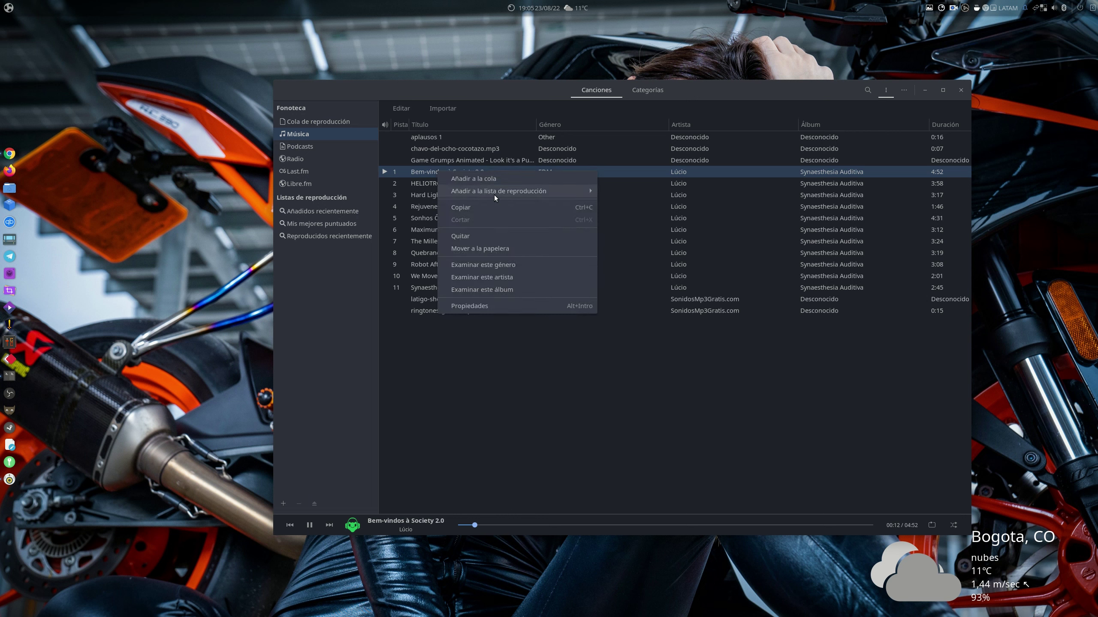
pyautogui.click(475, 305)
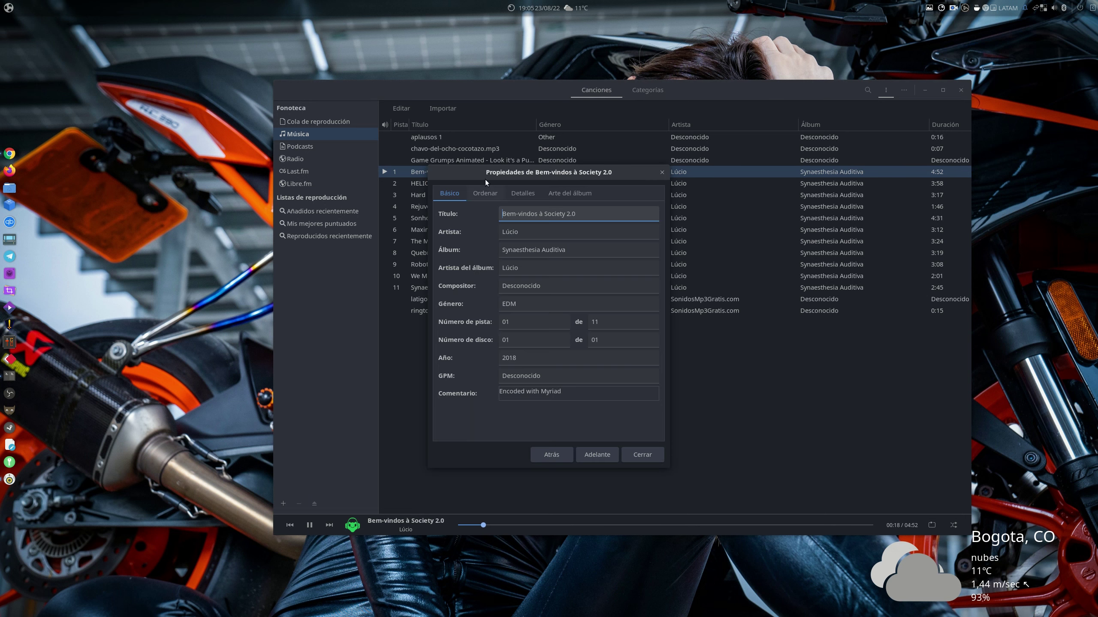
pyautogui.click(485, 193)
pyautogui.click(528, 194)
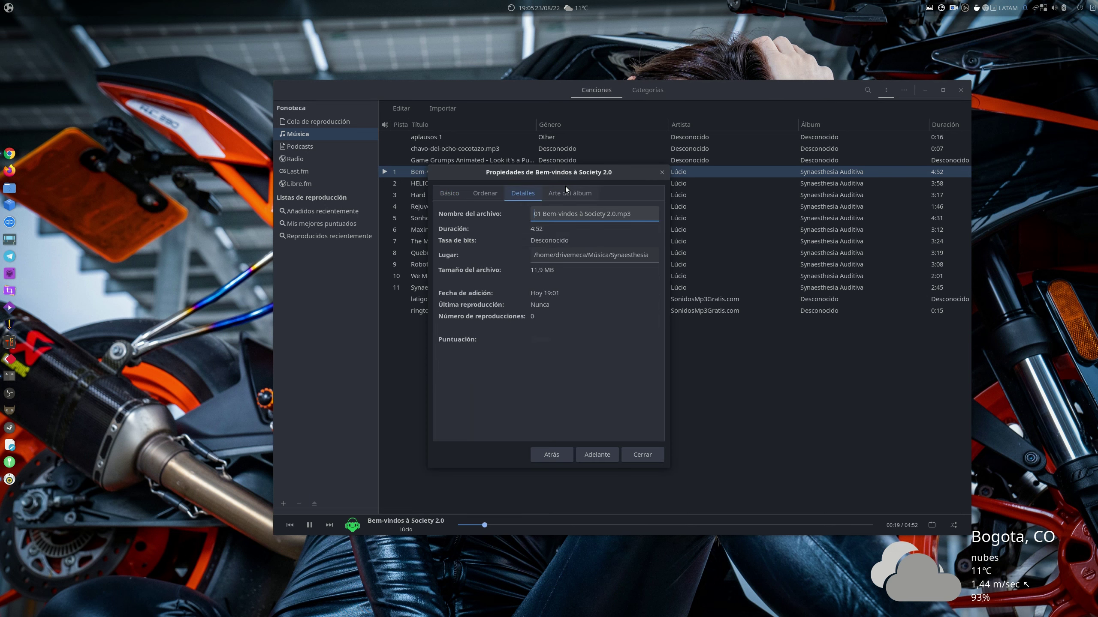
pyautogui.click(564, 187)
pyautogui.click(637, 458)
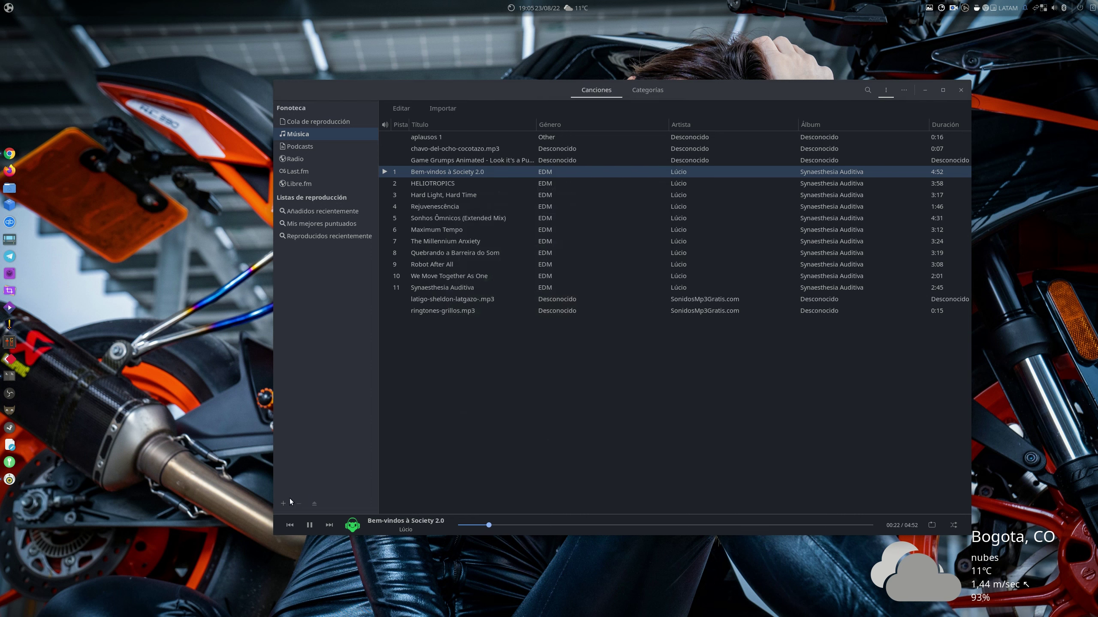
# - Pause Bem-vindos à Society 2.0 and close the Rhythmbox window
pyautogui.click(310, 530)
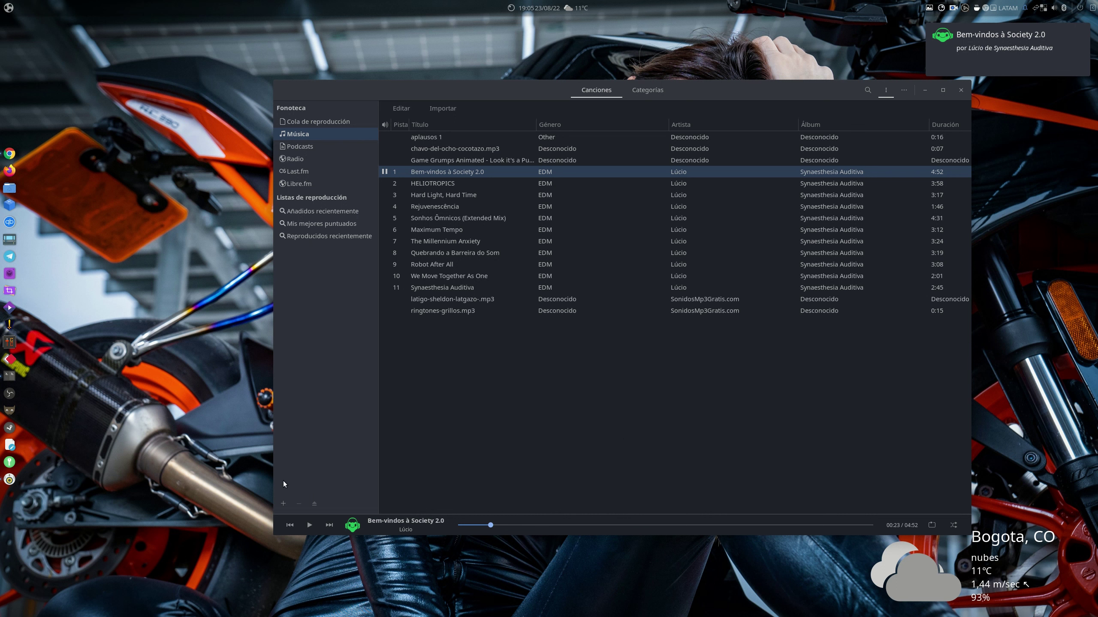
pyautogui.moveTo(338, 527)
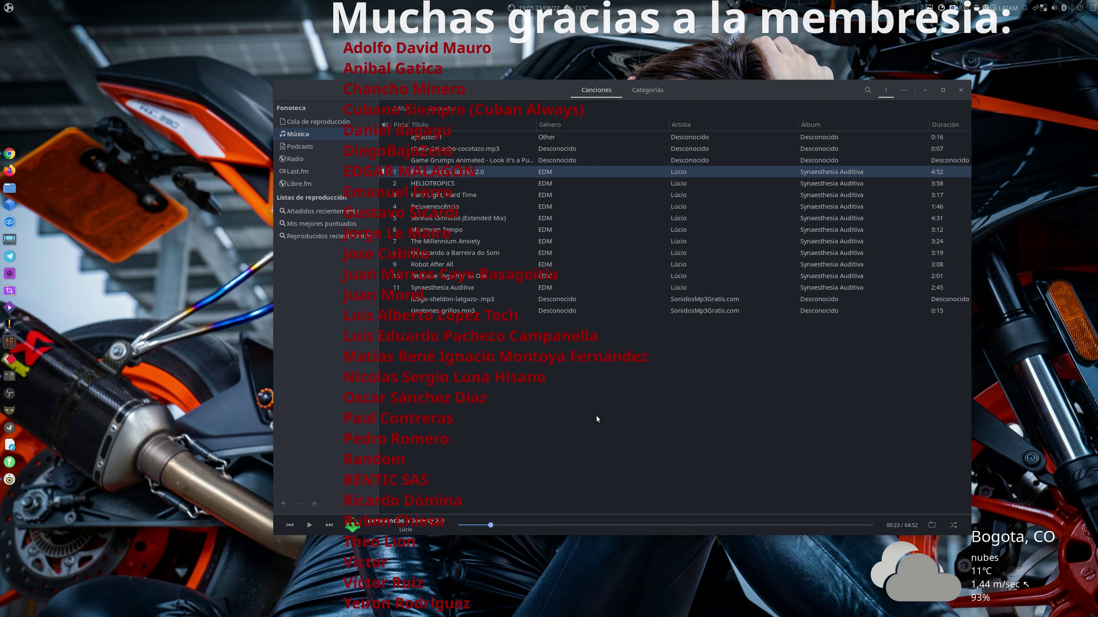
pyautogui.click(961, 90)
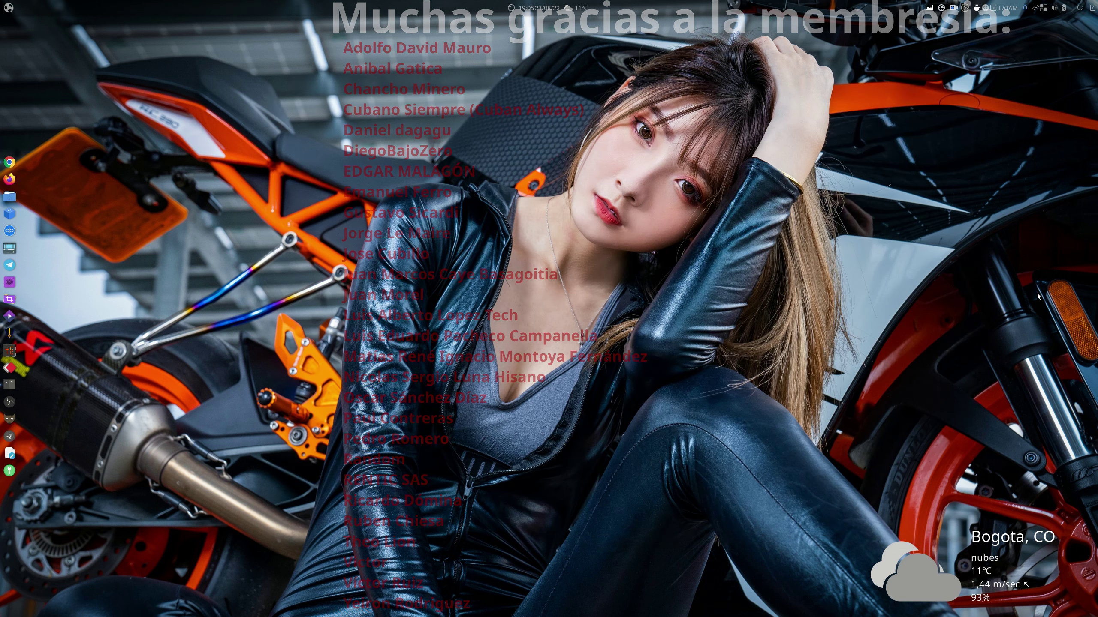